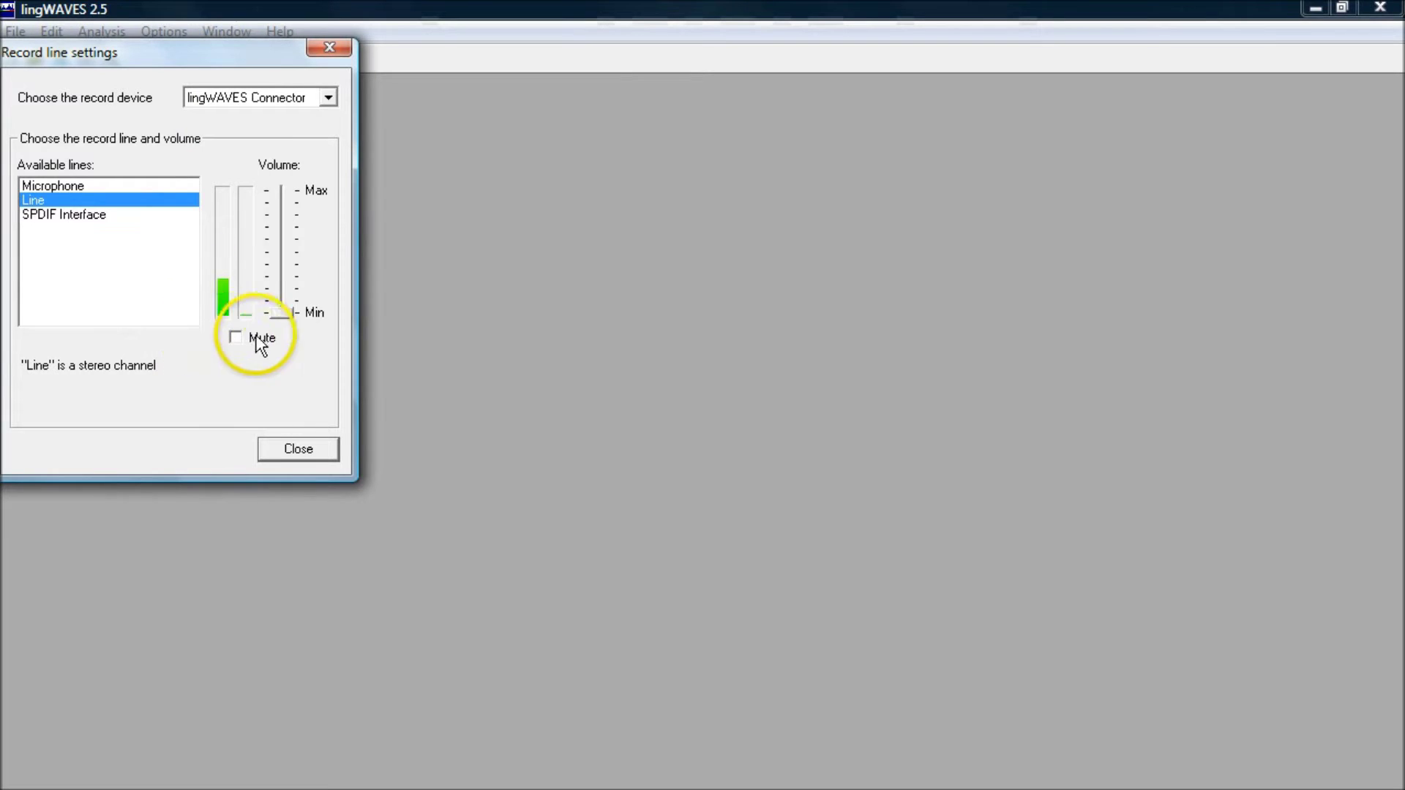
- Adjust the recording volume of the Line input to just above minimum and close the record line settings
left_click_drag(283, 300, 283, 307)
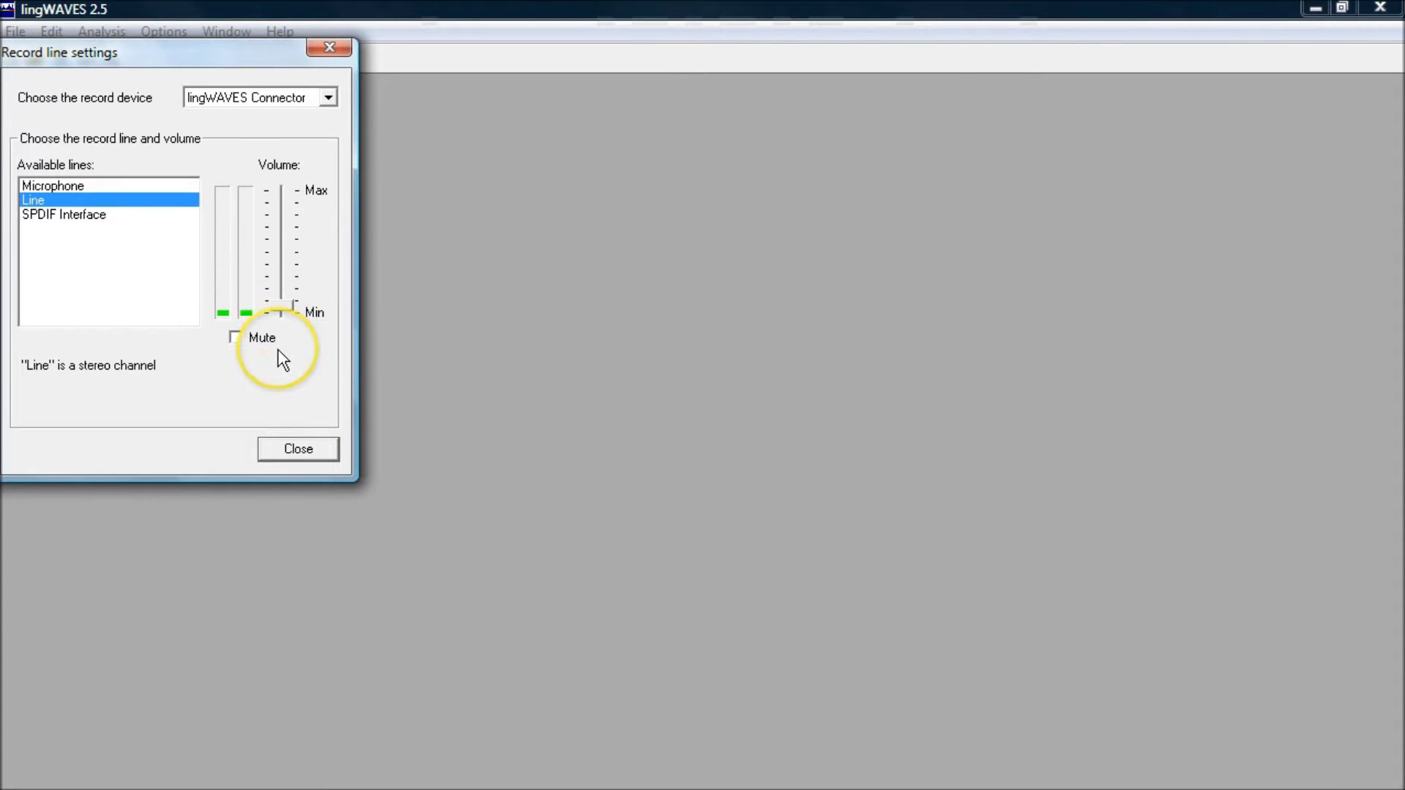
left_click_drag(281, 305, 290, 374)
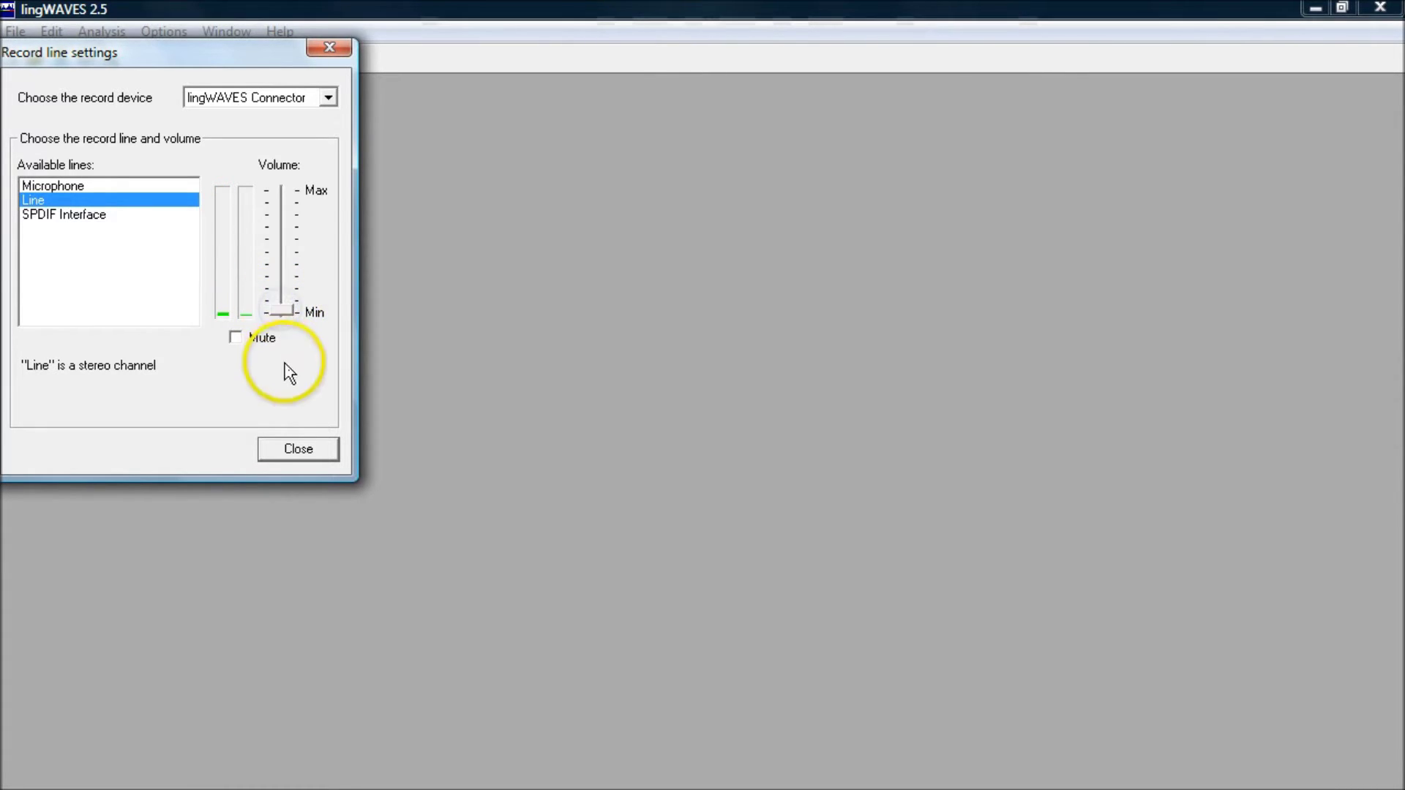
left_click_drag(287, 317, 284, 337)
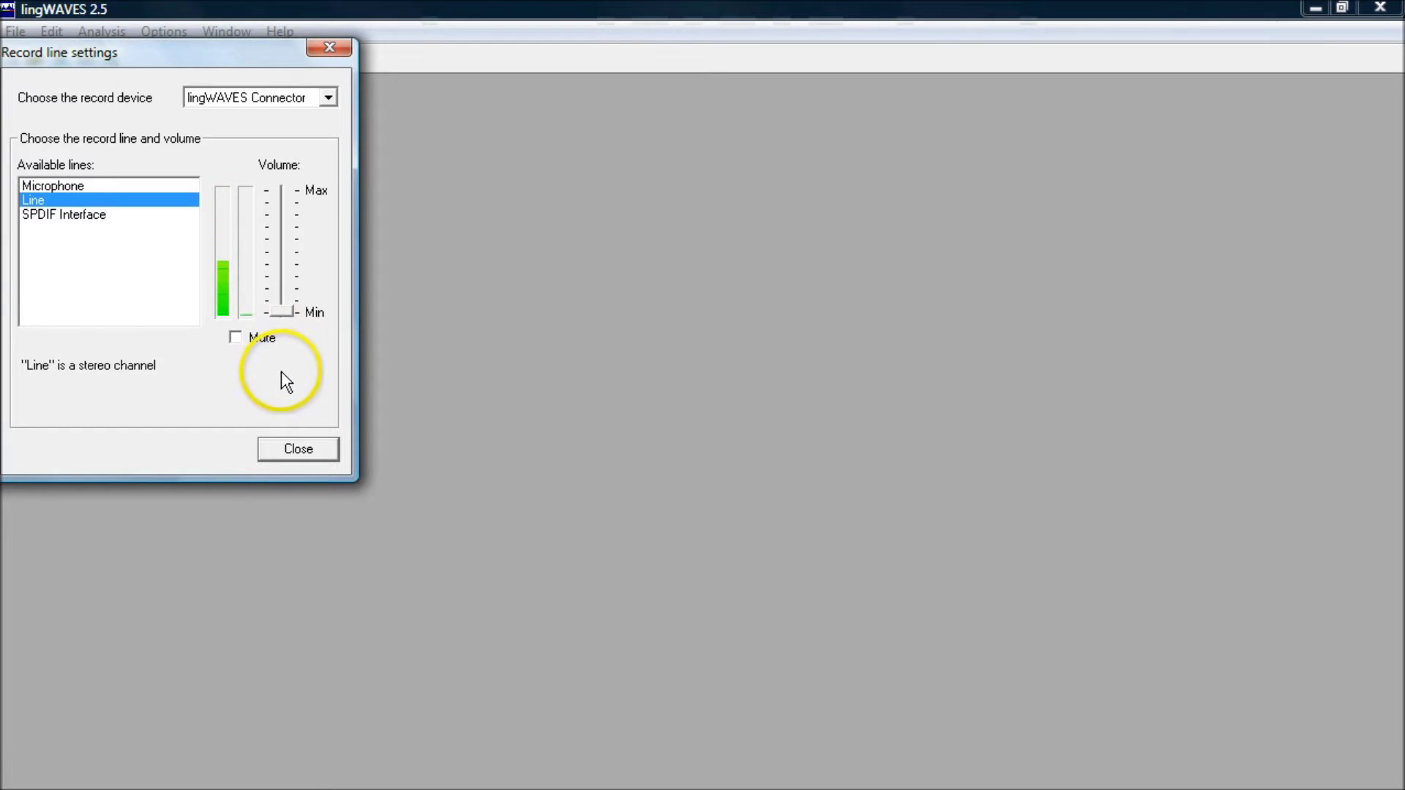
left_click_drag(281, 310, 294, 373)
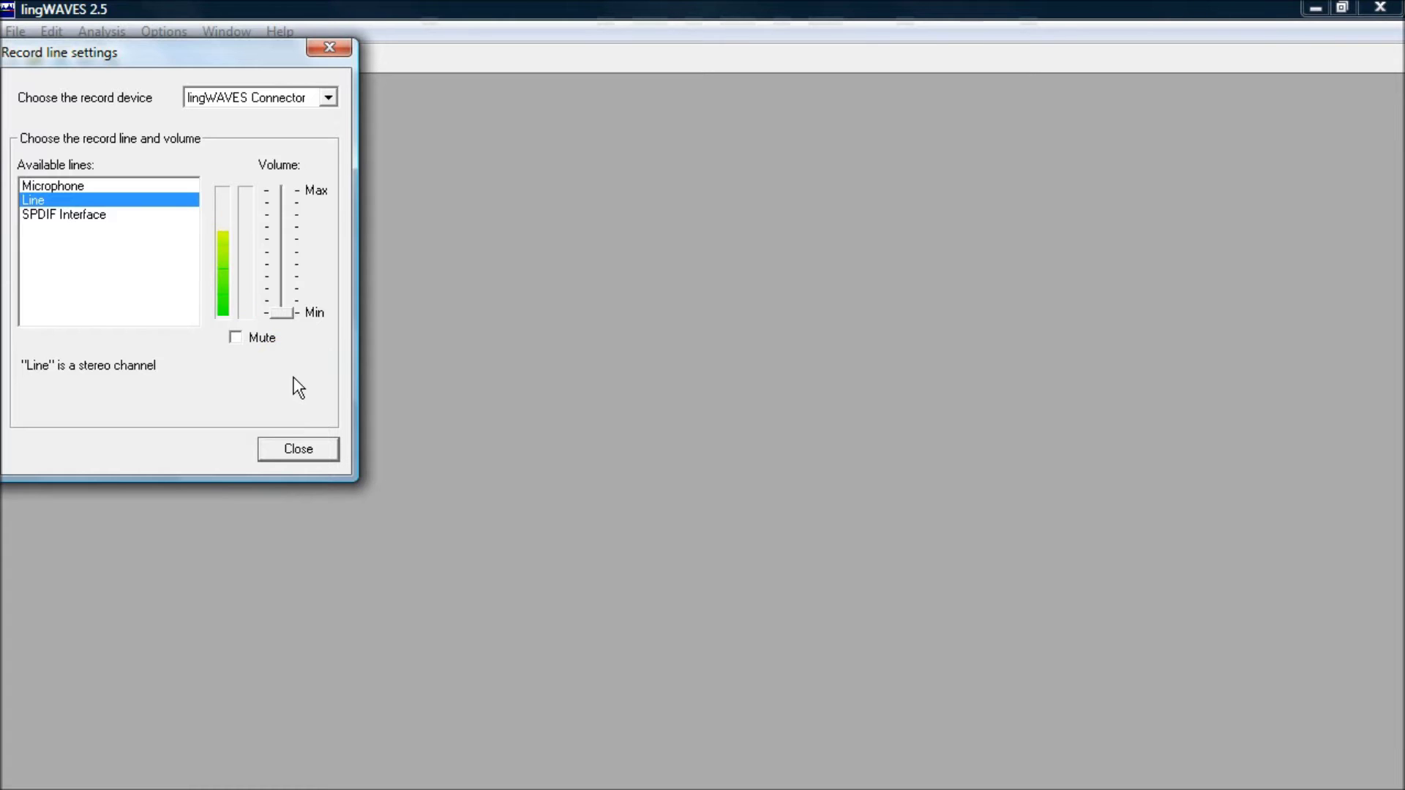
left_click_drag(279, 309, 279, 305)
left_click(308, 450)
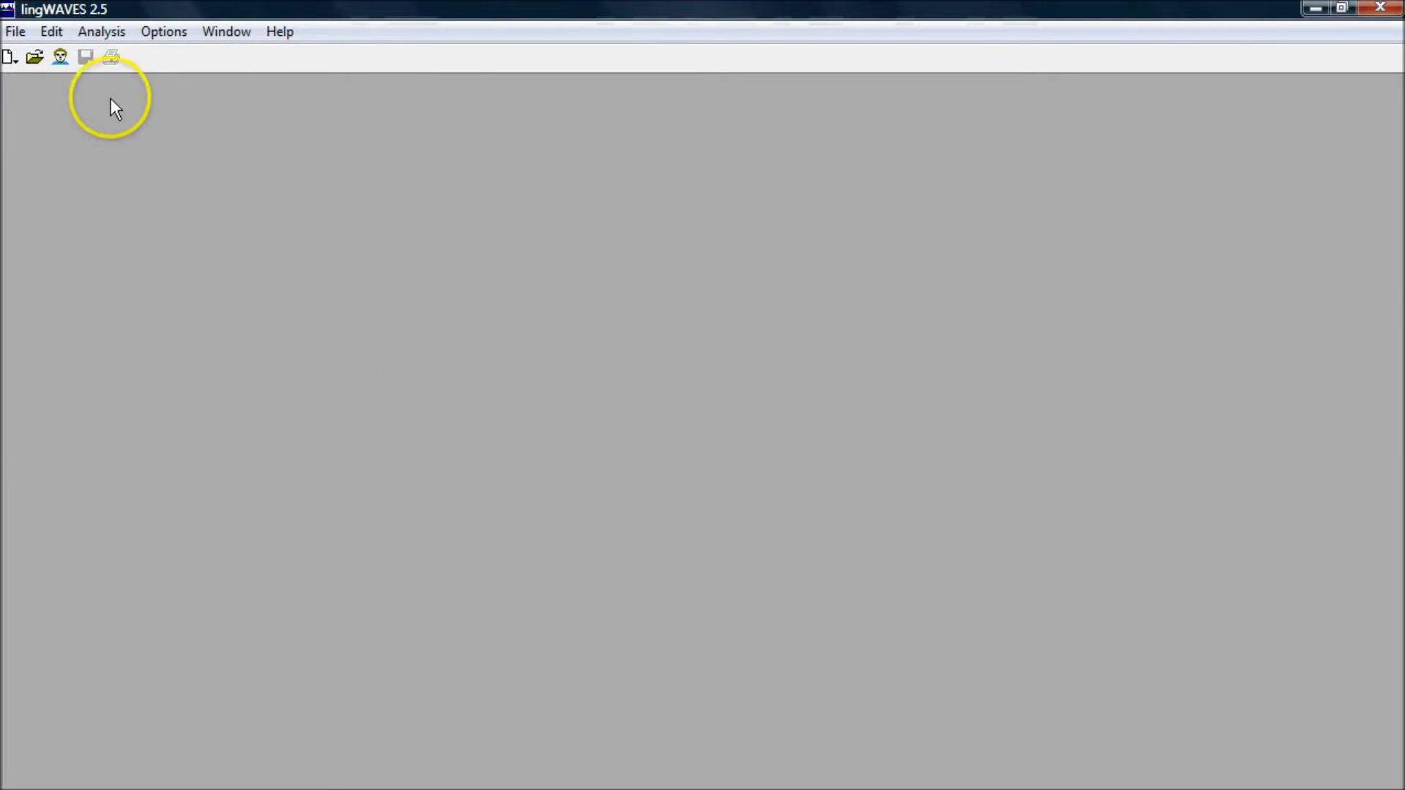
- Start a new Voice Protocol session for the current client from the client manager
left_click(60, 58)
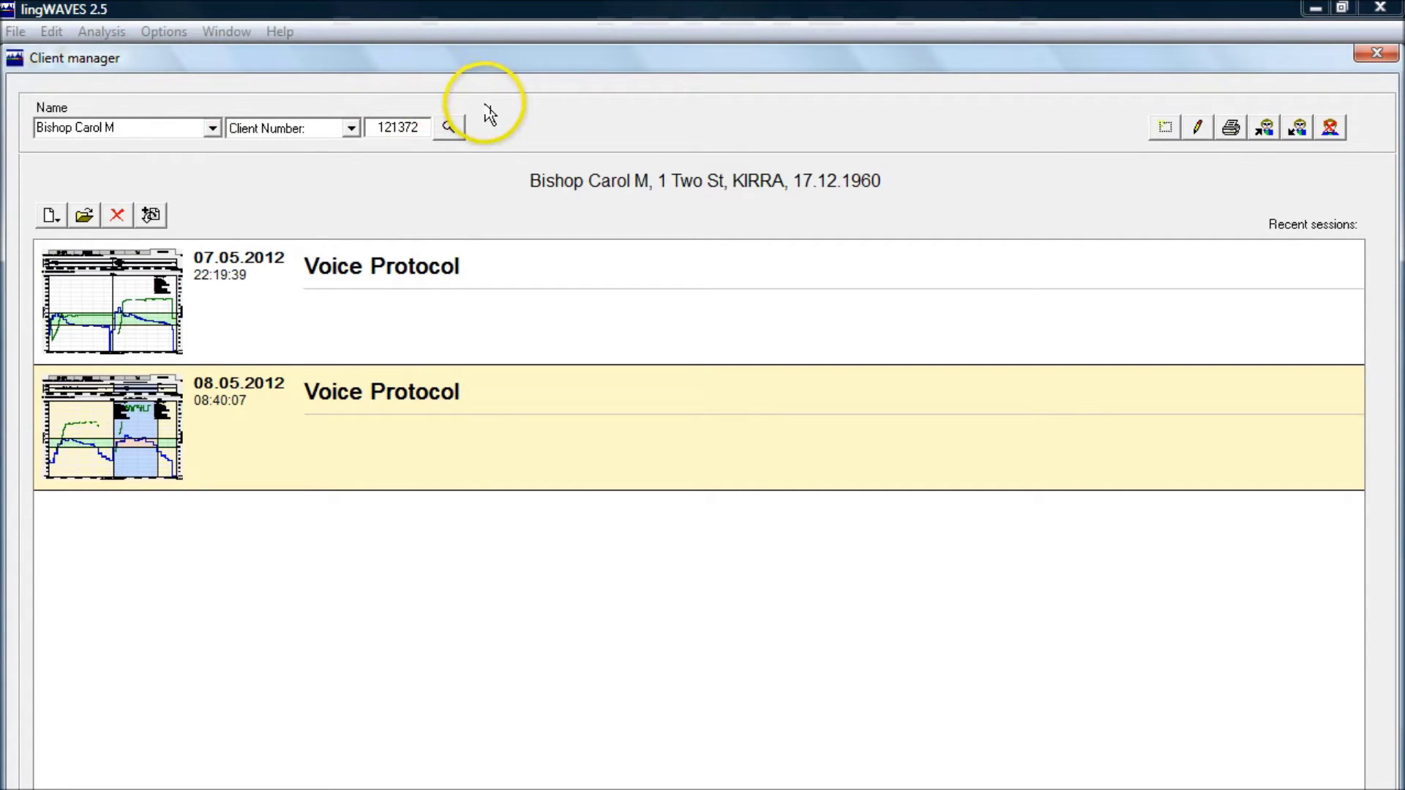
left_click(54, 224)
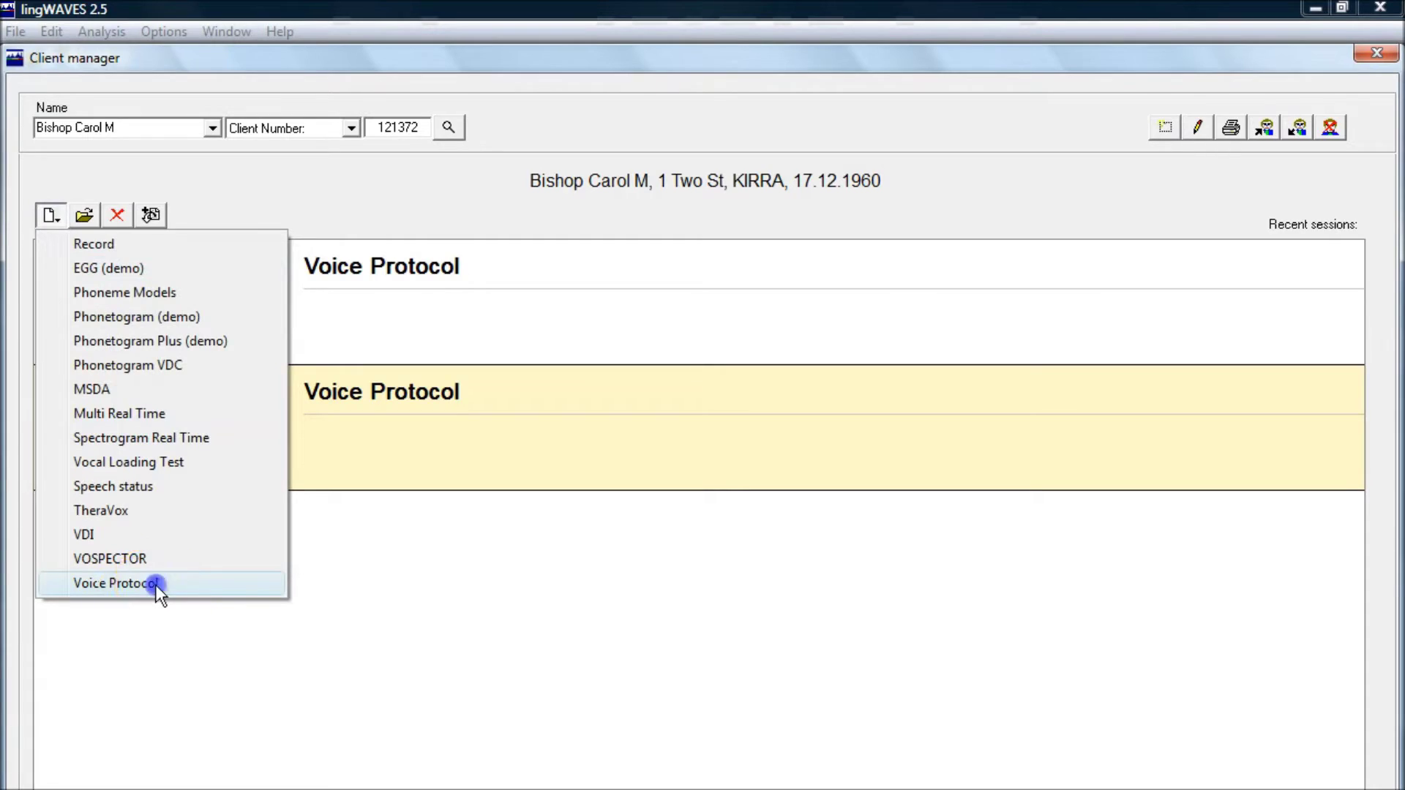
left_click(155, 585)
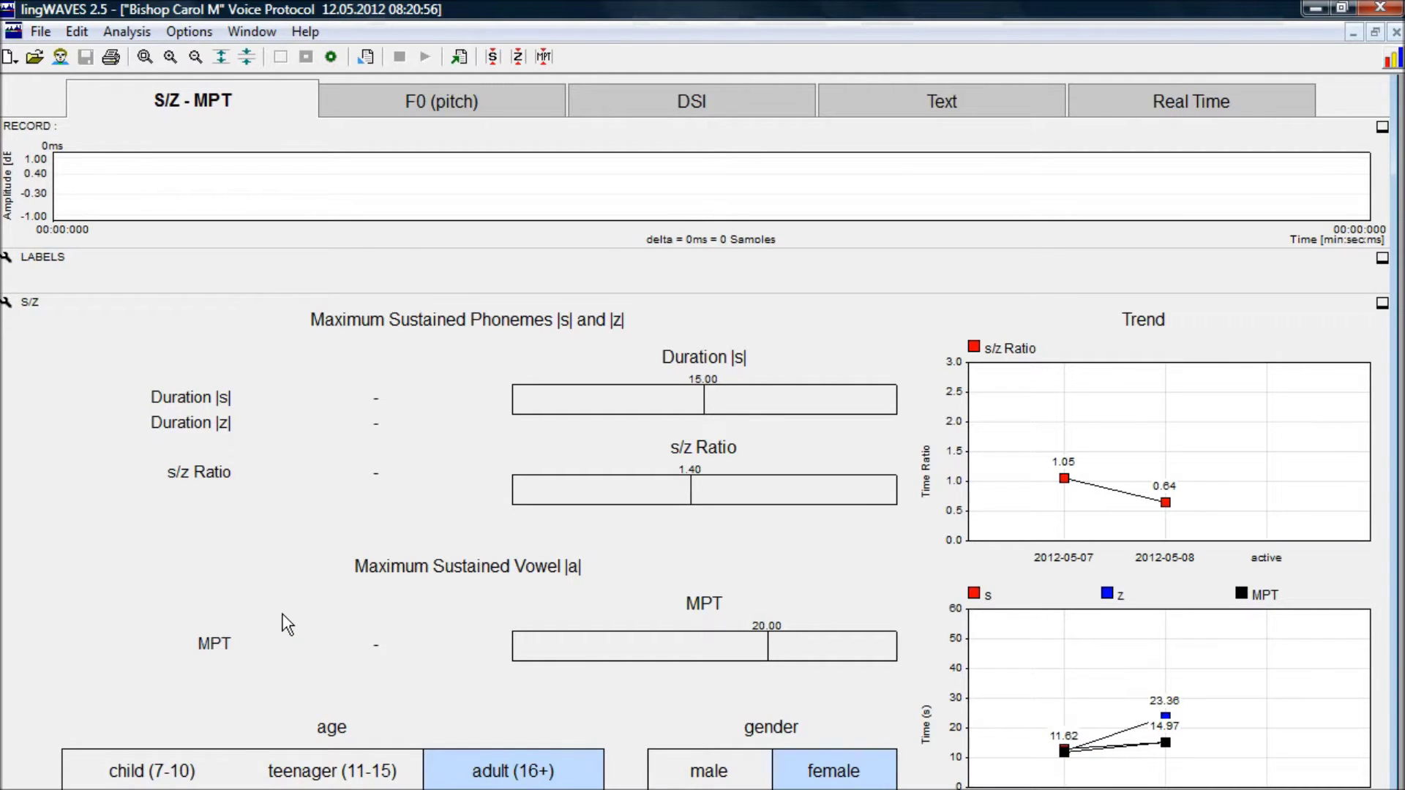
- Record the sustained |s|, |z| and |a| sounds for the S/Z - MPT test, ending the recording after the vowel
left_click(267, 586)
left_click(335, 63)
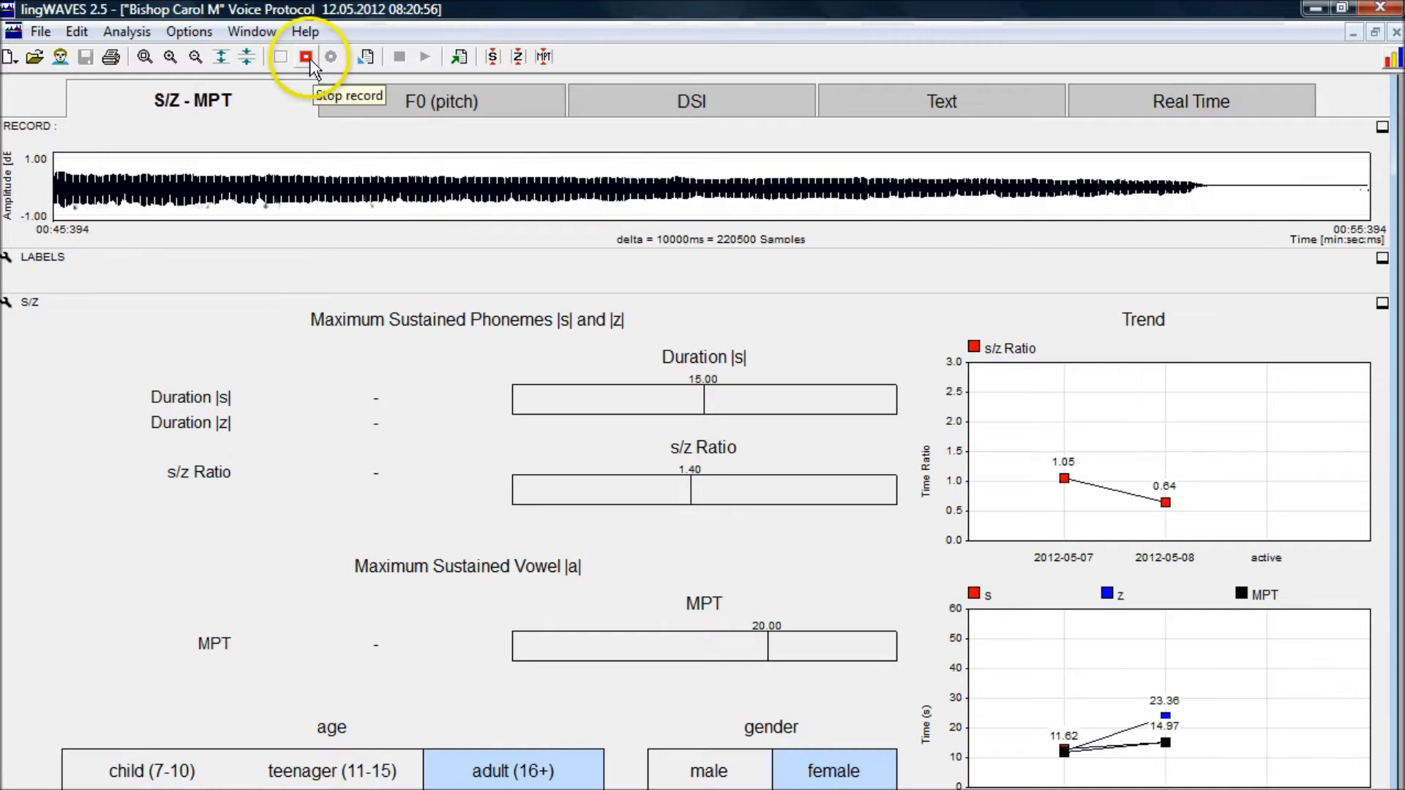
left_click(307, 56)
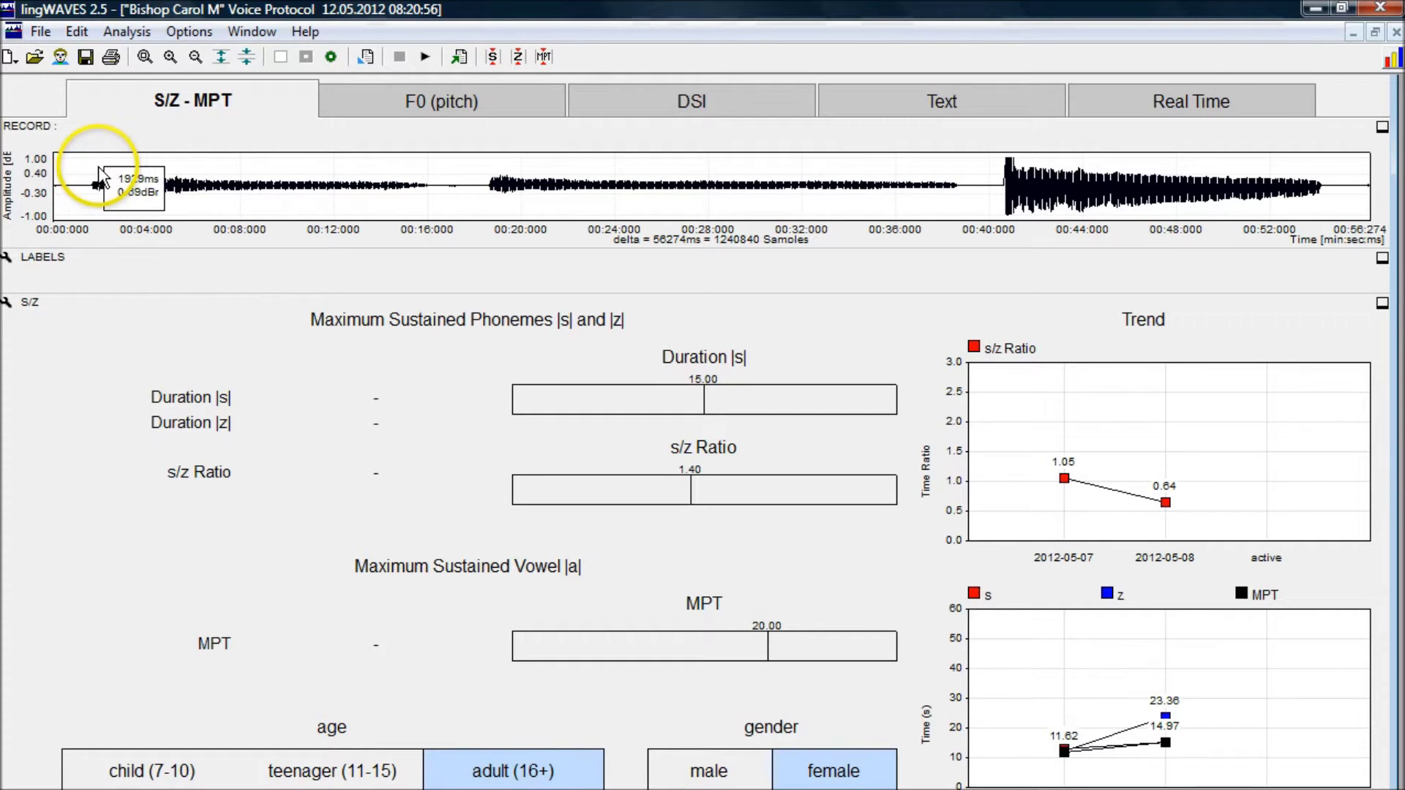
- Select each of the three sustained sounds in the waveform and label them in order as |s|, |z| and MPT
left_click_drag(96, 184, 425, 189)
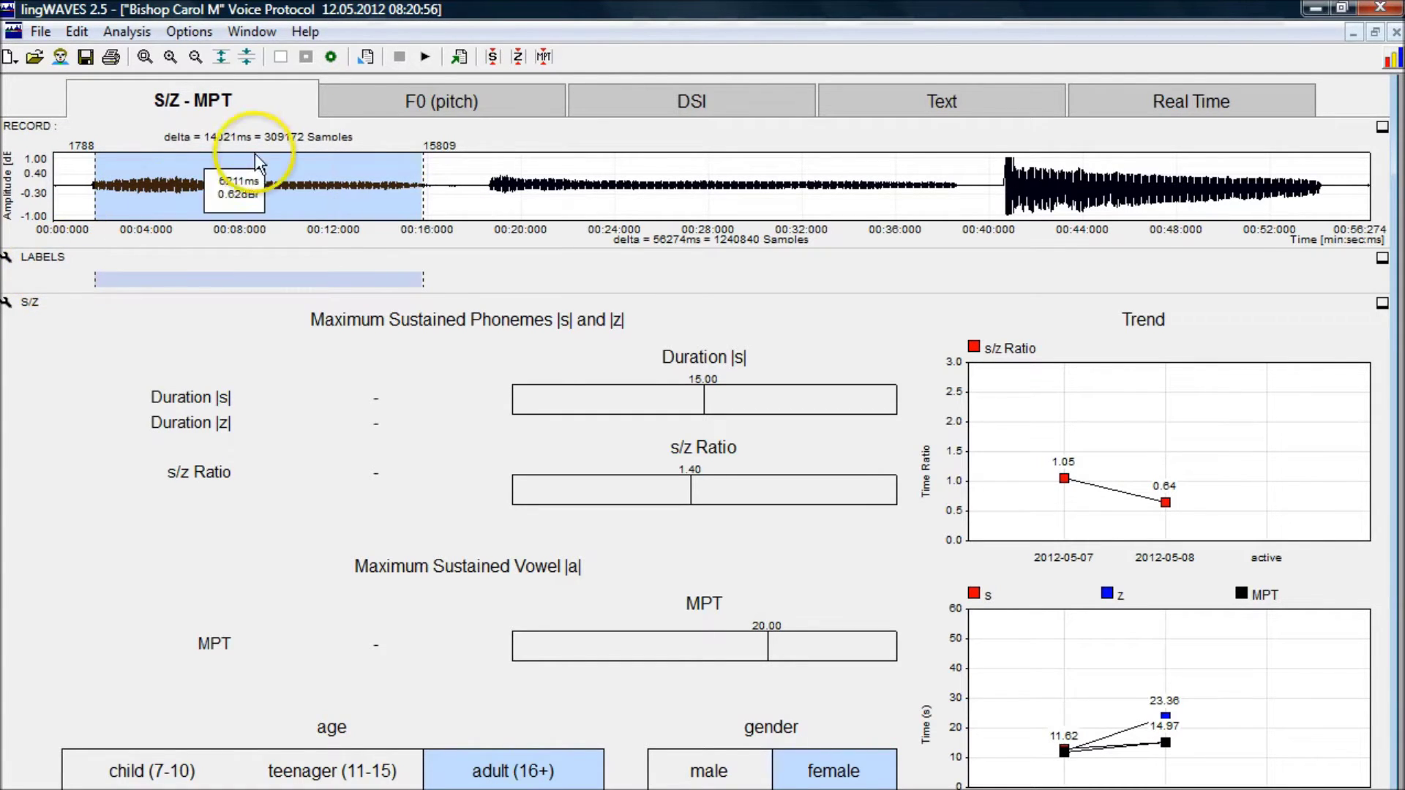
left_click(494, 57)
left_click_drag(489, 179, 956, 192)
left_click(519, 57)
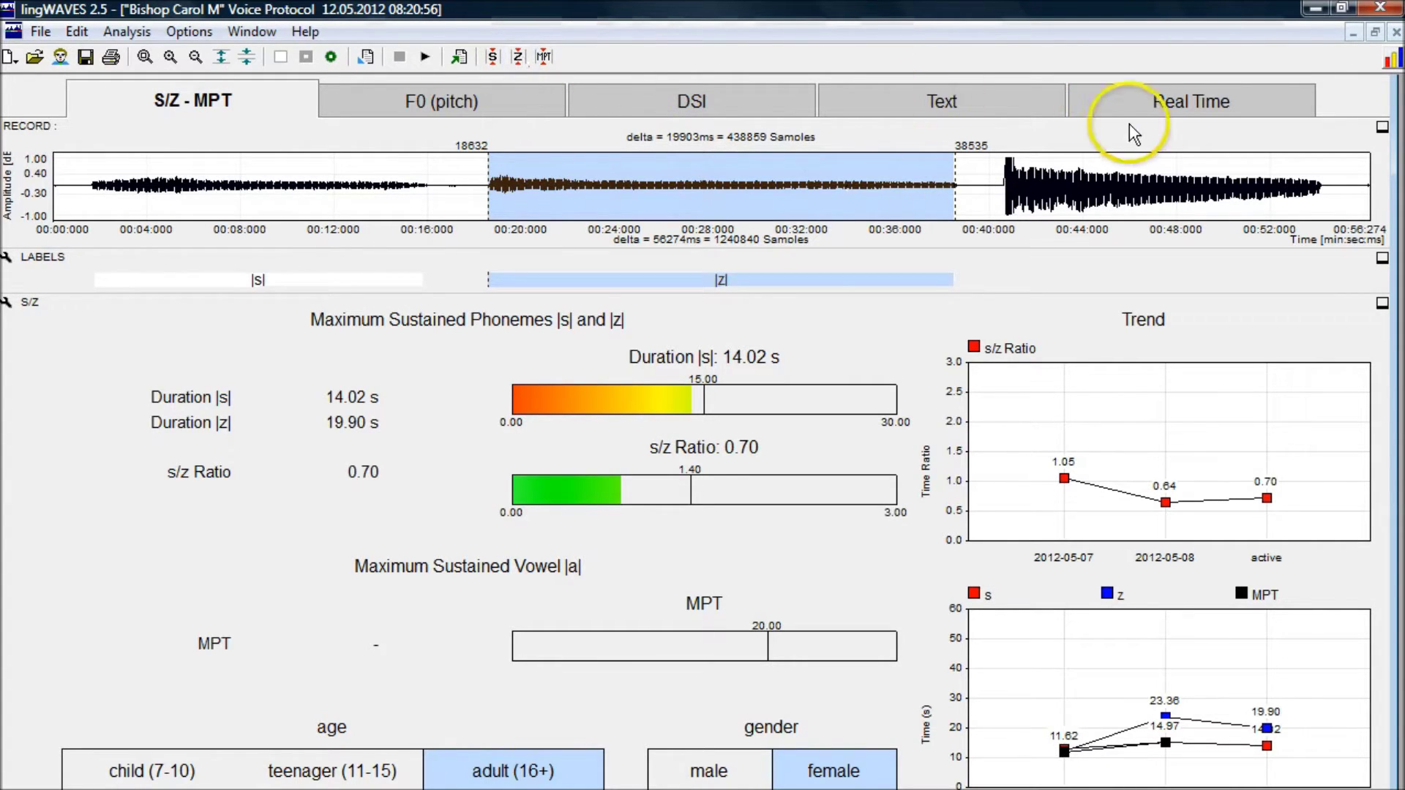
left_click_drag(1004, 183, 1322, 195)
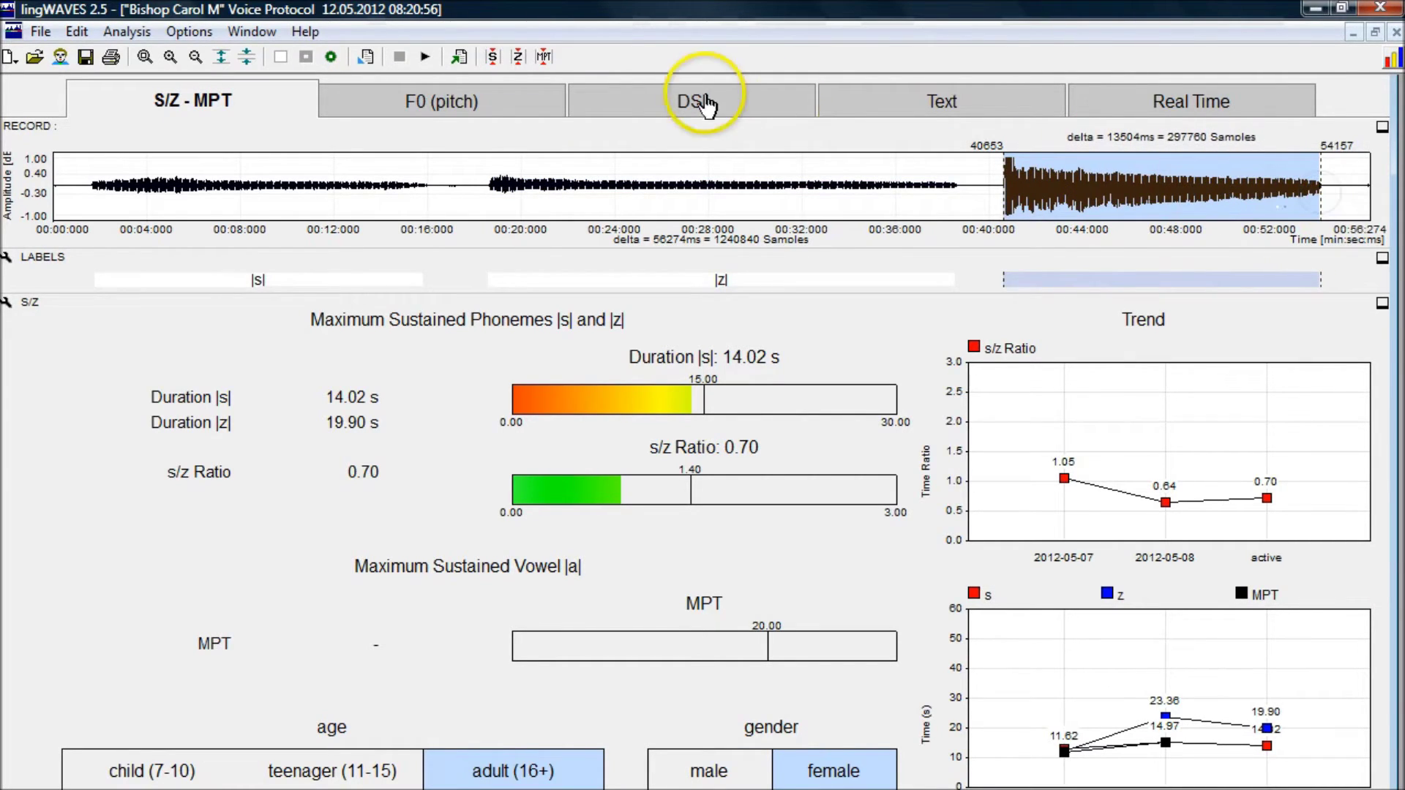
left_click(541, 57)
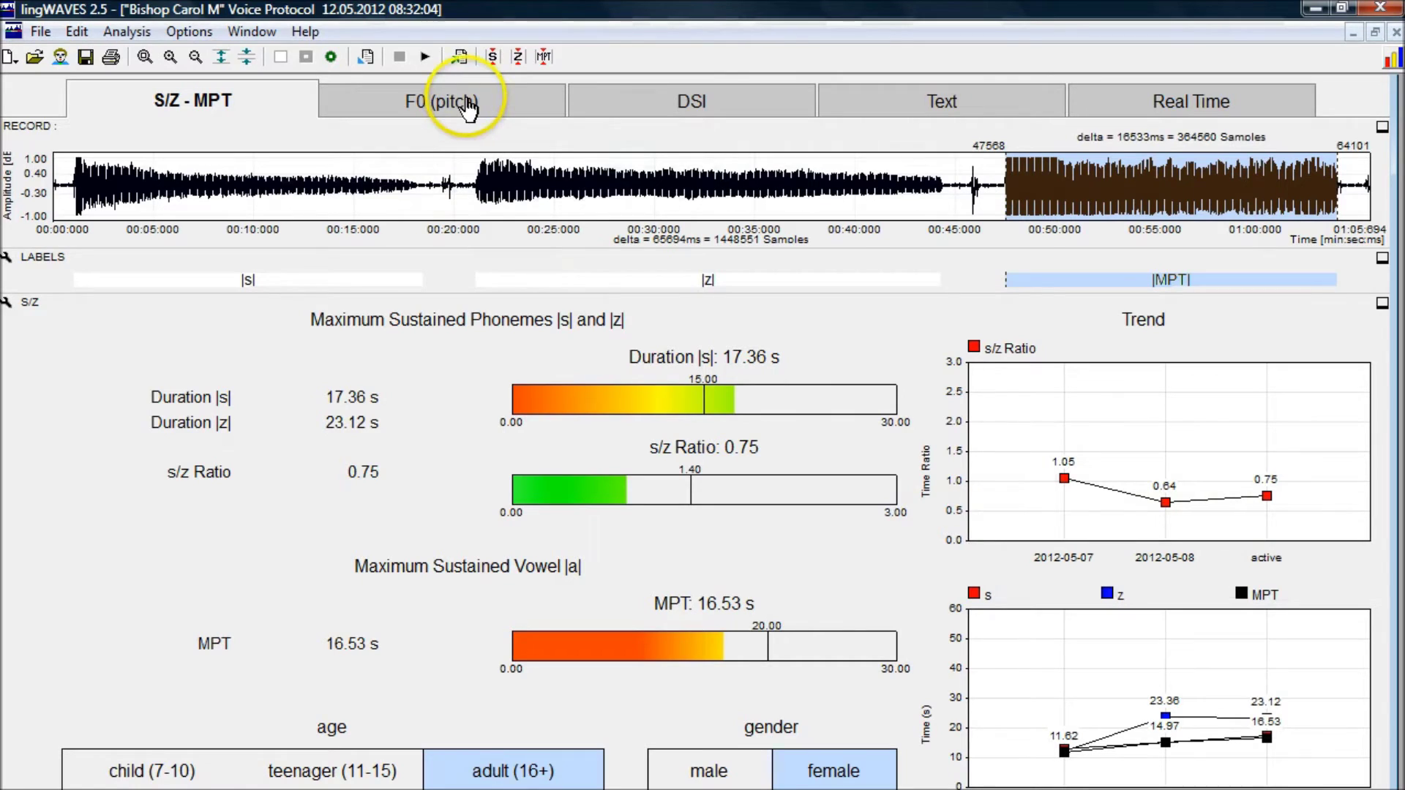
- Record a sustained vowel |a| followed by an |a| sung at gliding pitch for the F0 (pitch) test
left_click(489, 104)
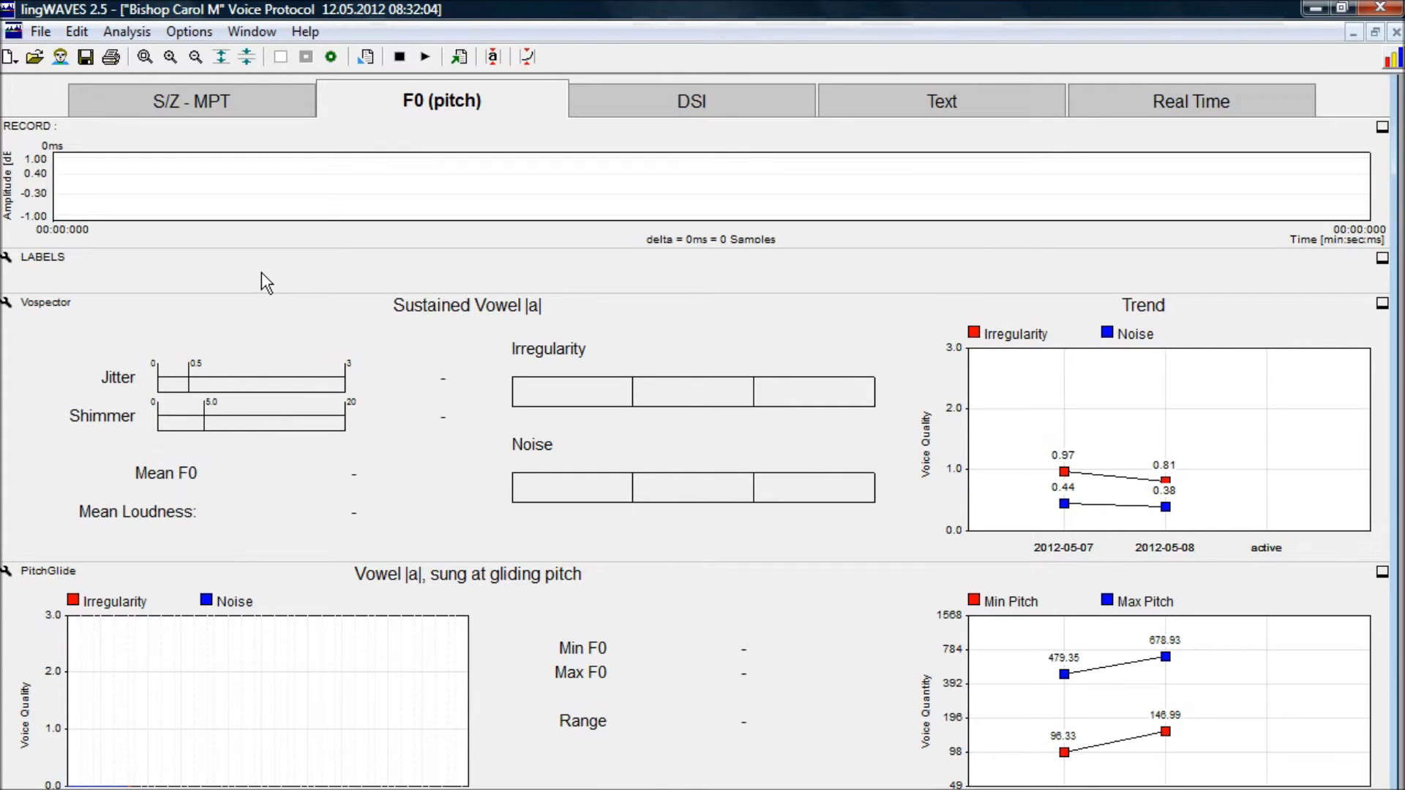
mouse_move(261, 273)
left_mouse_down()
mouse_move(246, 318)
mouse_move(258, 306)
left_mouse_up()
mouse_move(276, 308)
left_mouse_down()
mouse_move(329, 157)
mouse_move(329, 64)
left_mouse_up()
left_click(330, 59)
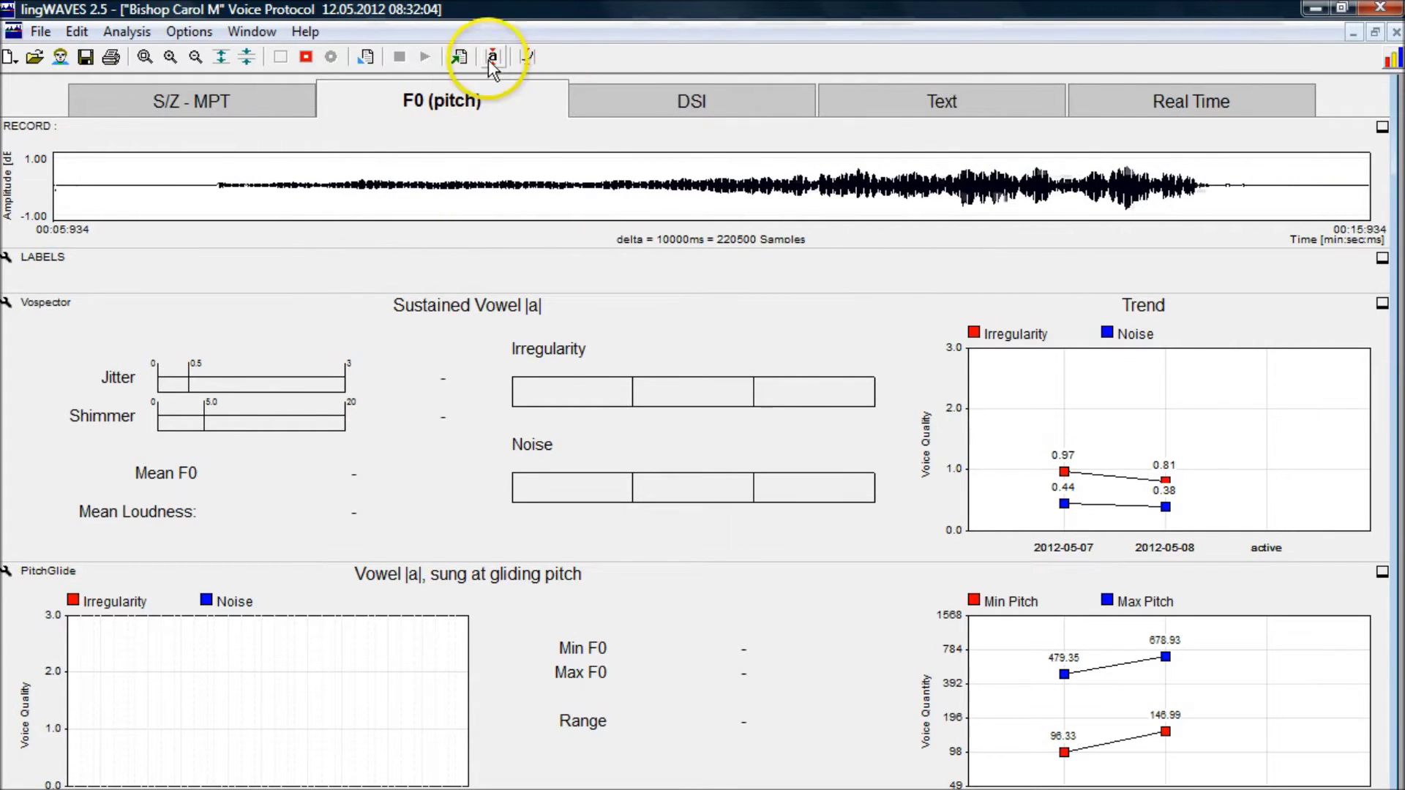
left_click(306, 57)
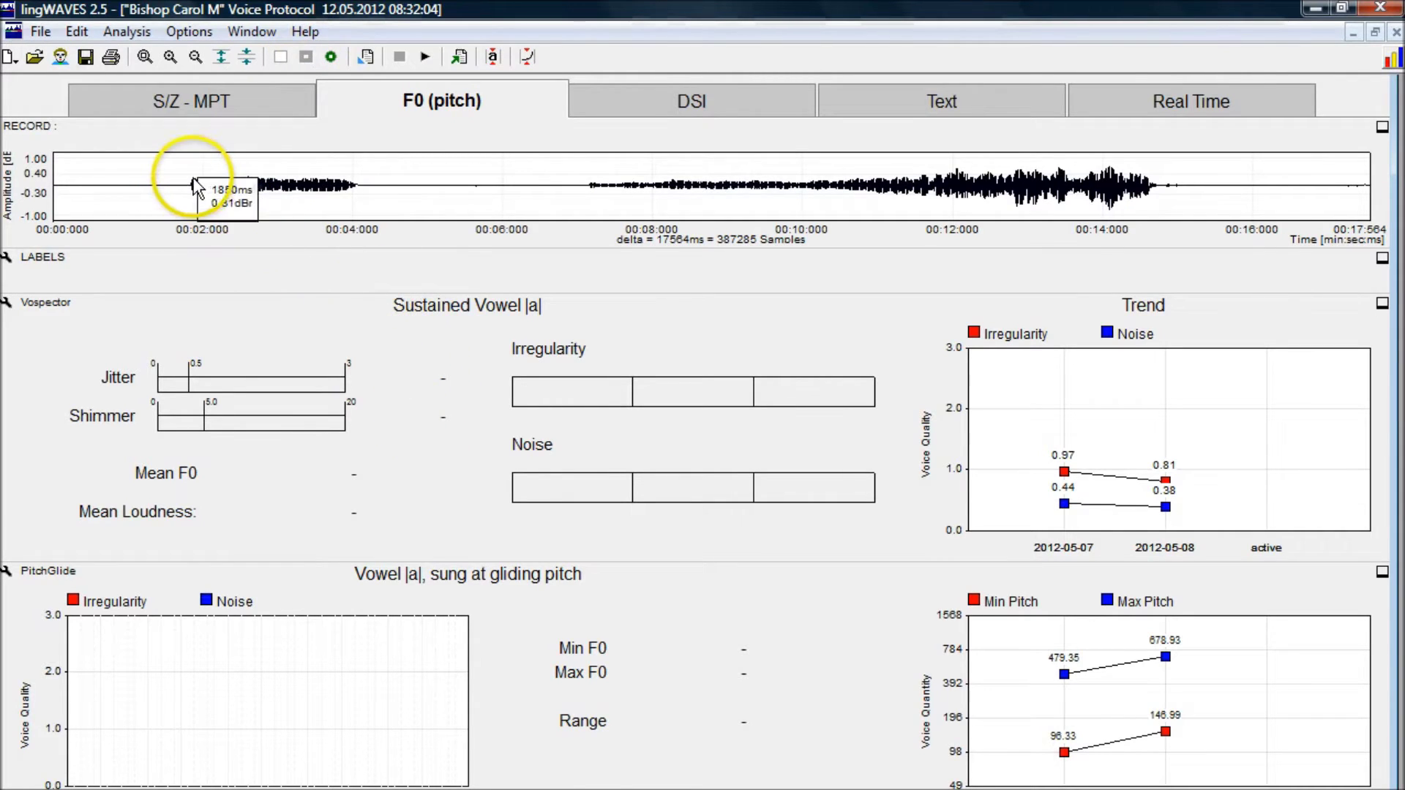
- Label about 1.3 s of the steady vowel's middle as |a| and the whole pitch glide, about 7.4 s, as Glide
left_click_drag(193, 186, 328, 187)
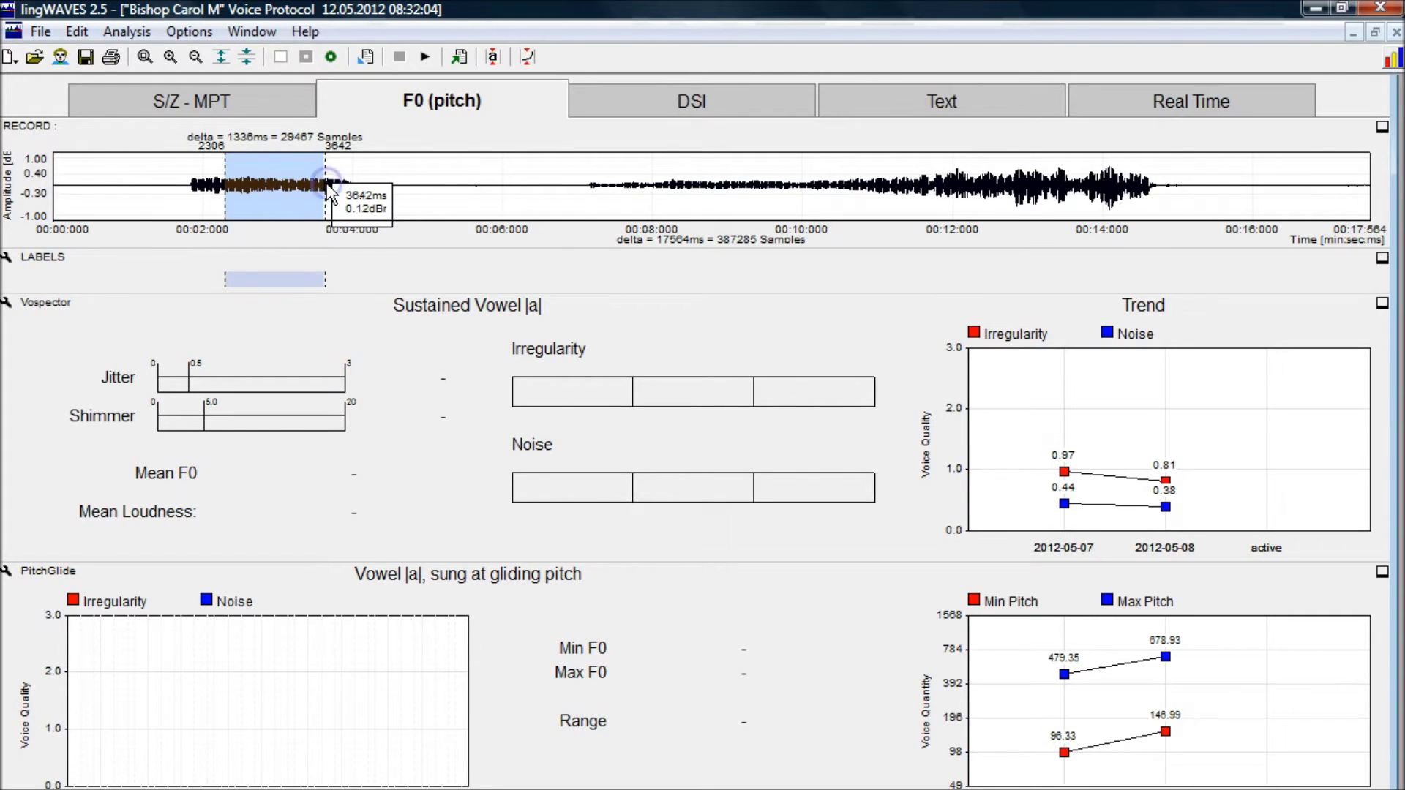
left_click(490, 59)
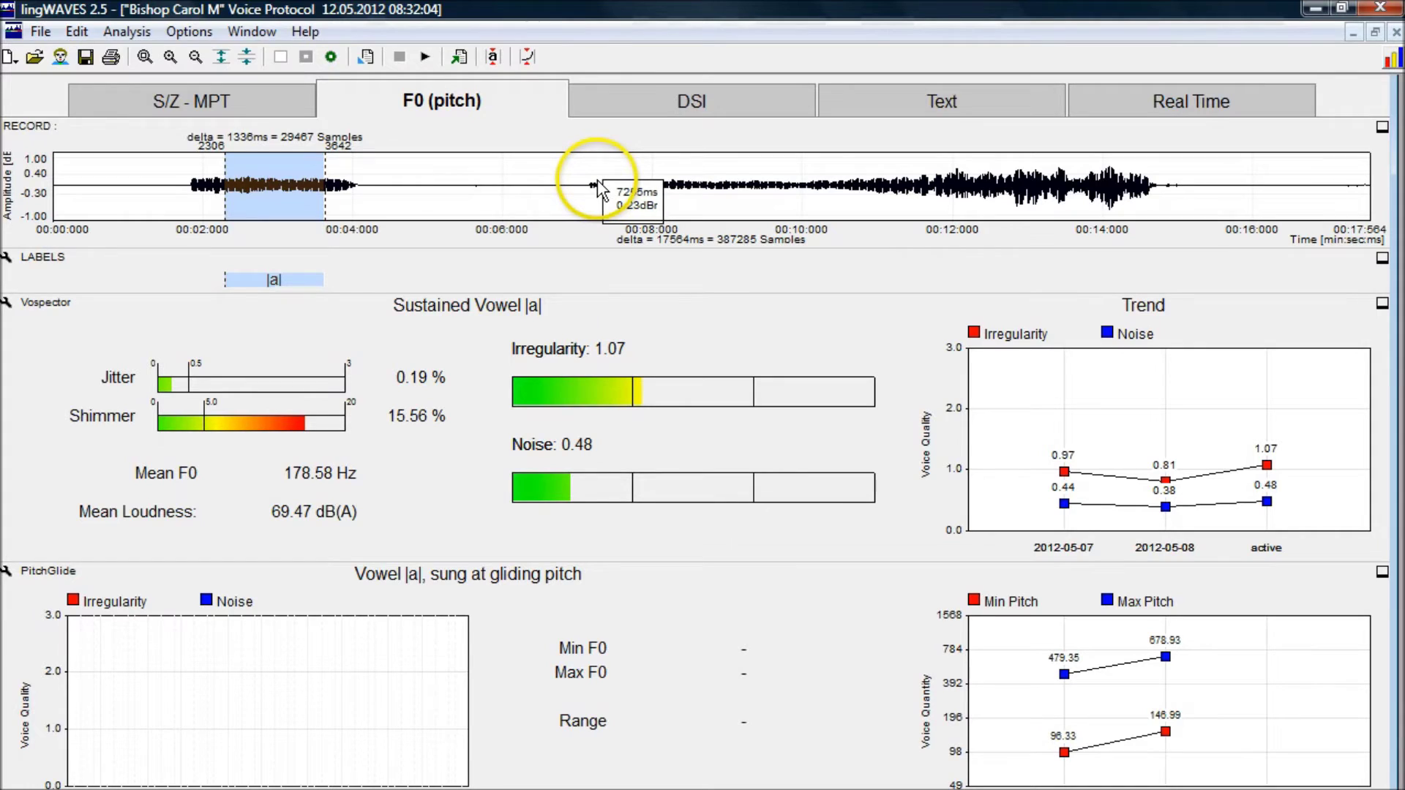
left_click_drag(596, 188, 1153, 176)
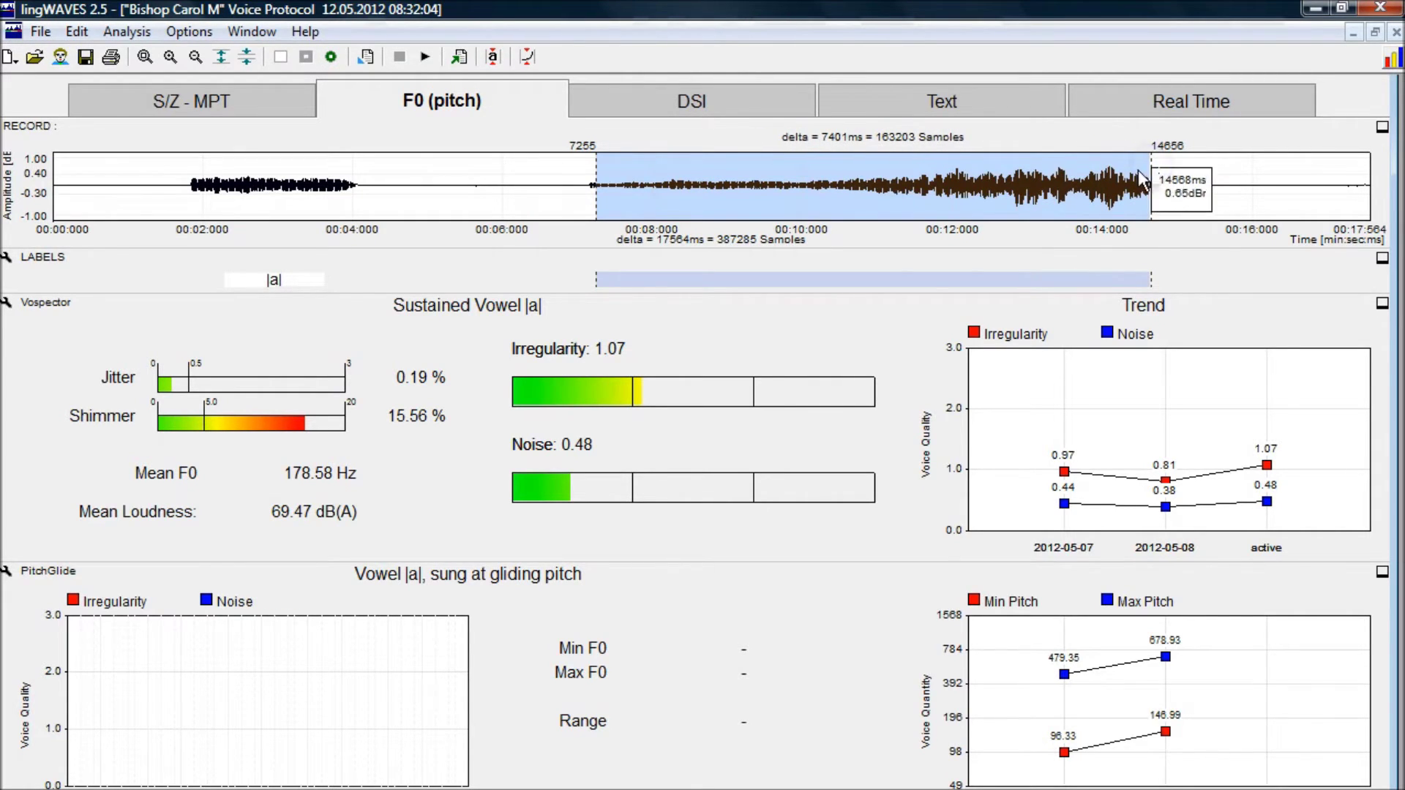
left_click(536, 49)
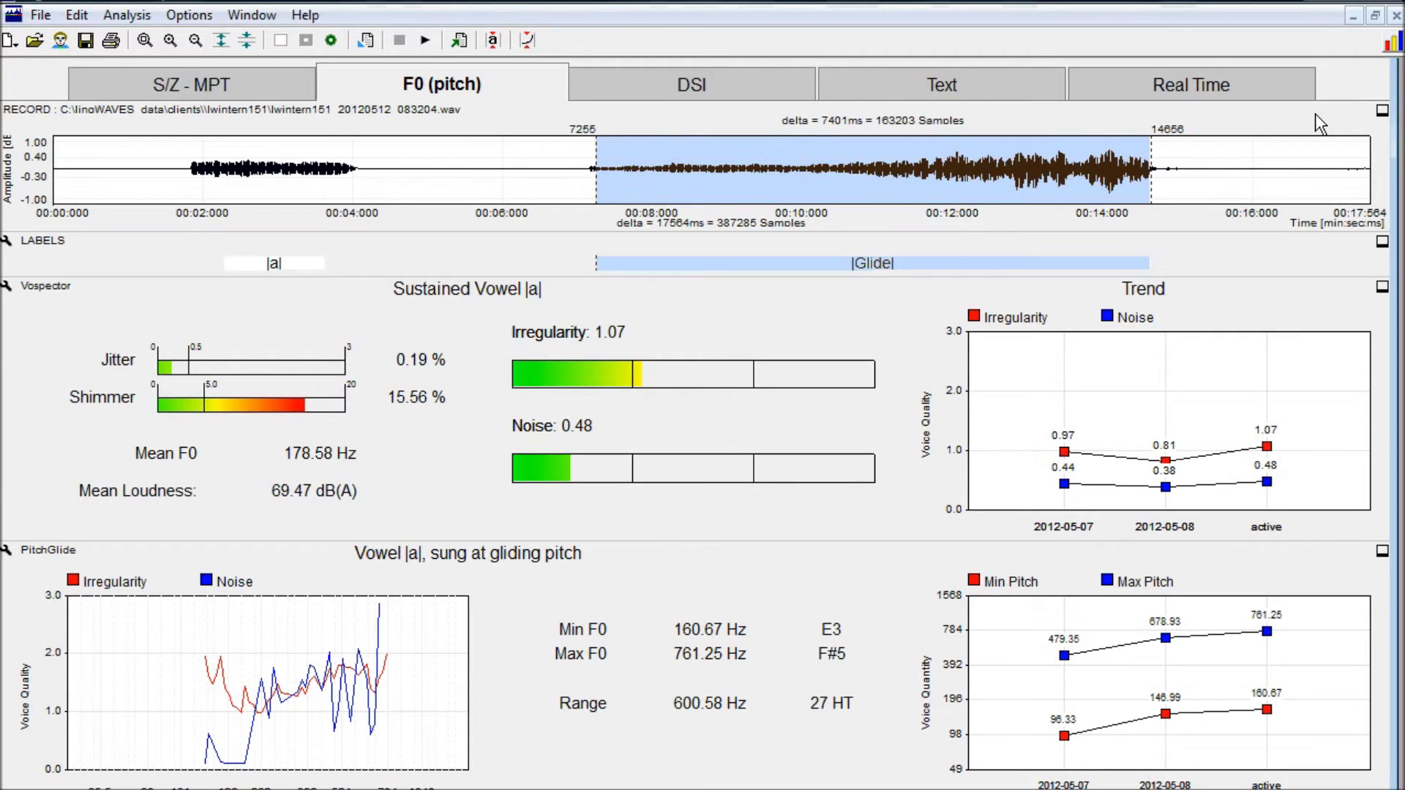
- Record a vowel that fades to the softest possible voice for the DSI test
left_click(768, 93)
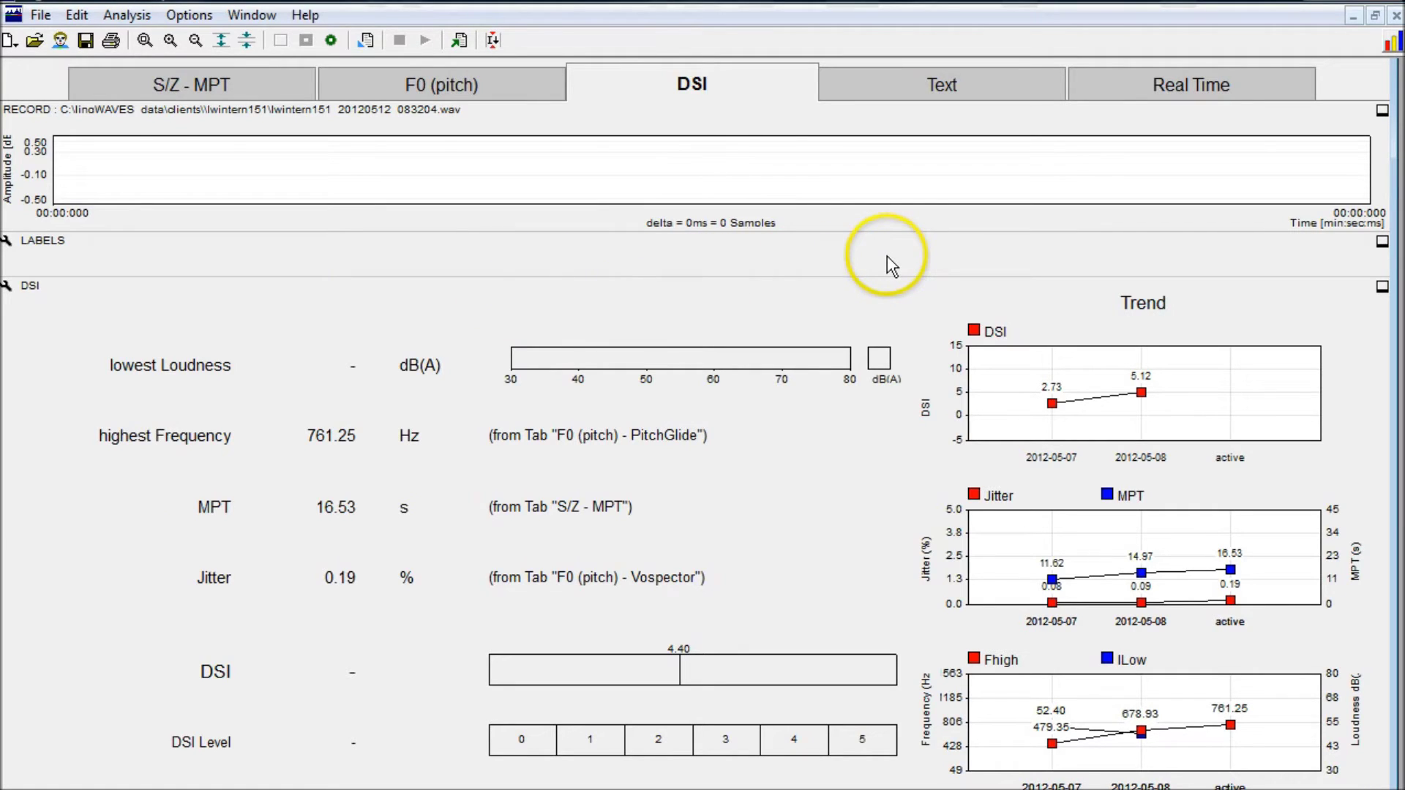
left_click(332, 41)
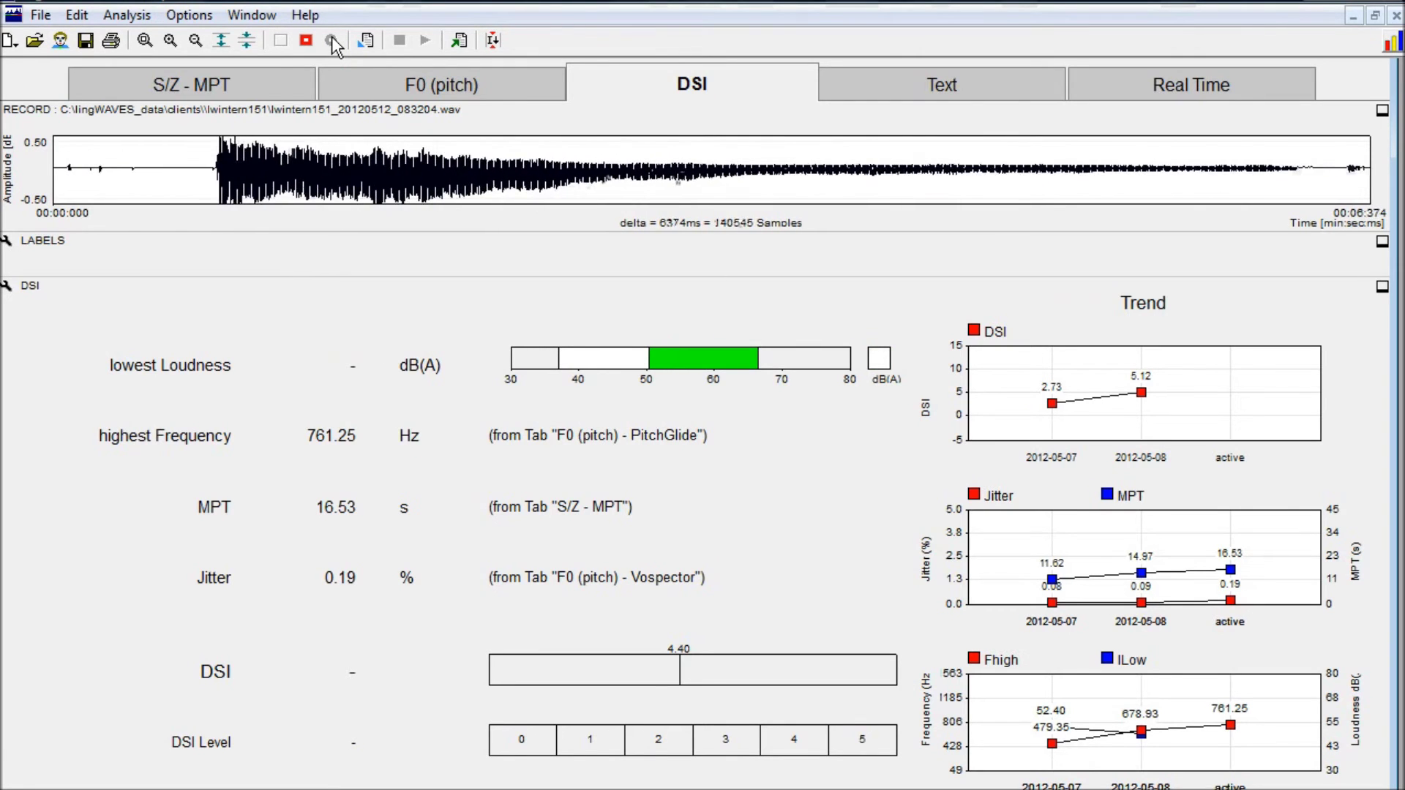
left_click(306, 40)
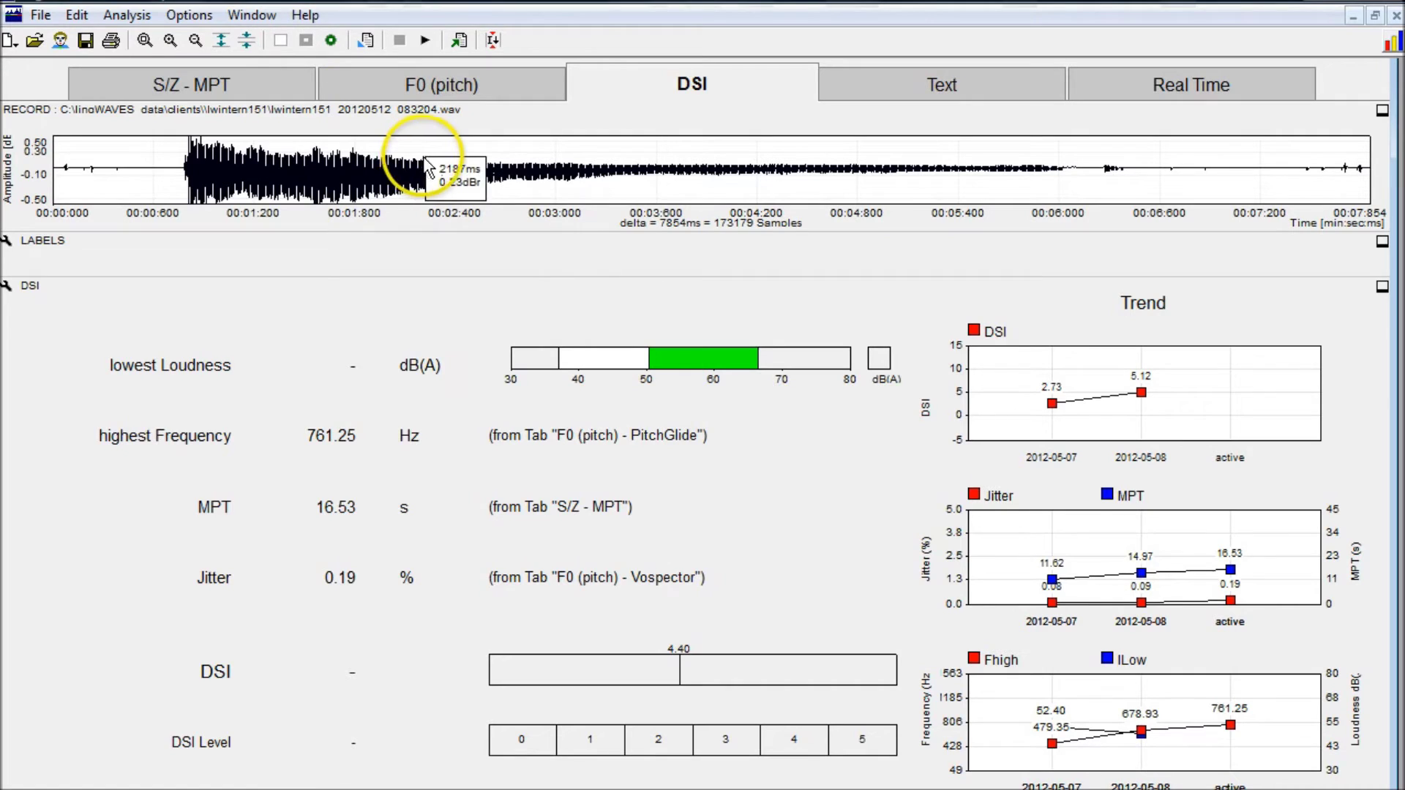
- Select the fading part of the vowel from about 1.4 to 5.9 s and label it as ILow
left_click_drag(290, 150, 775, 256)
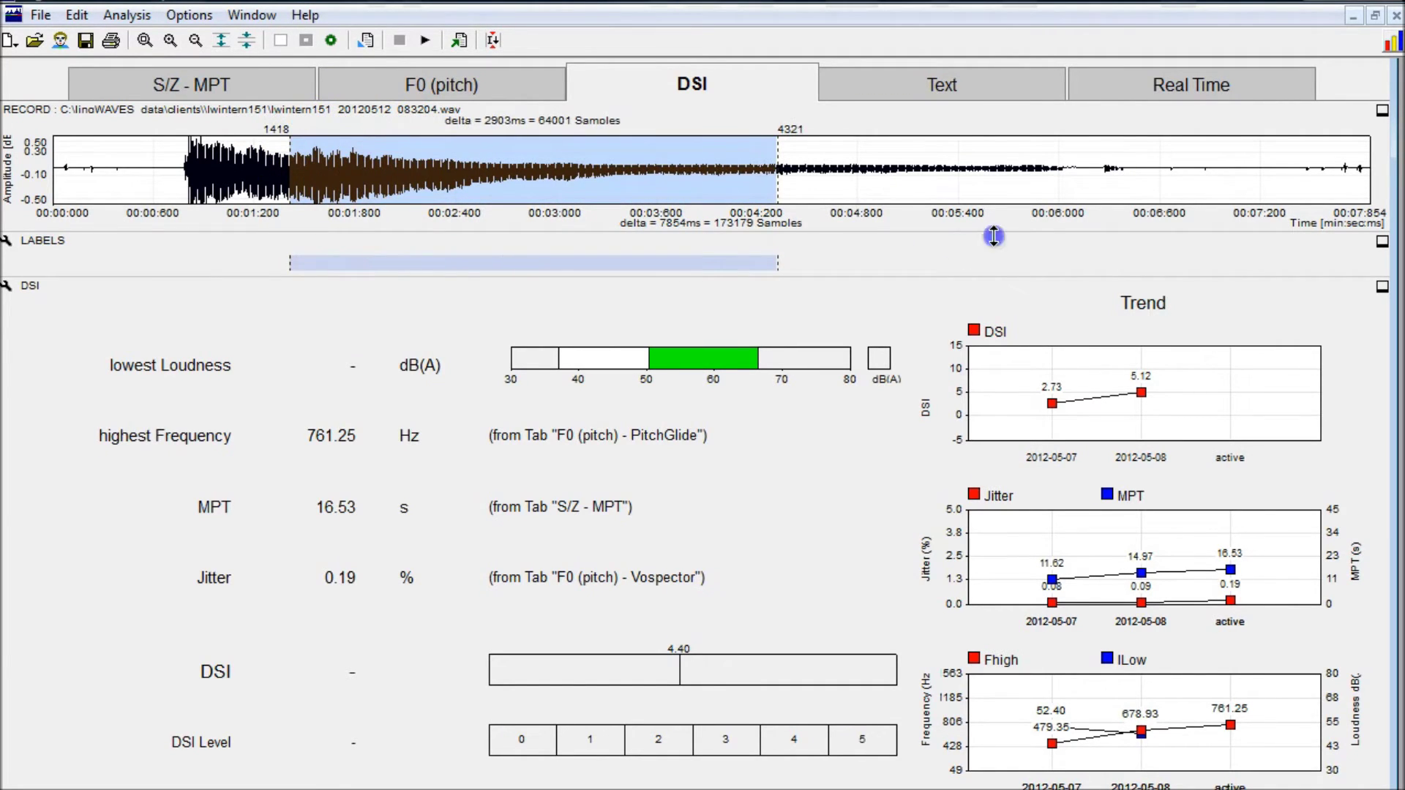
left_click(960, 169)
left_click_drag(963, 171, 1048, 192)
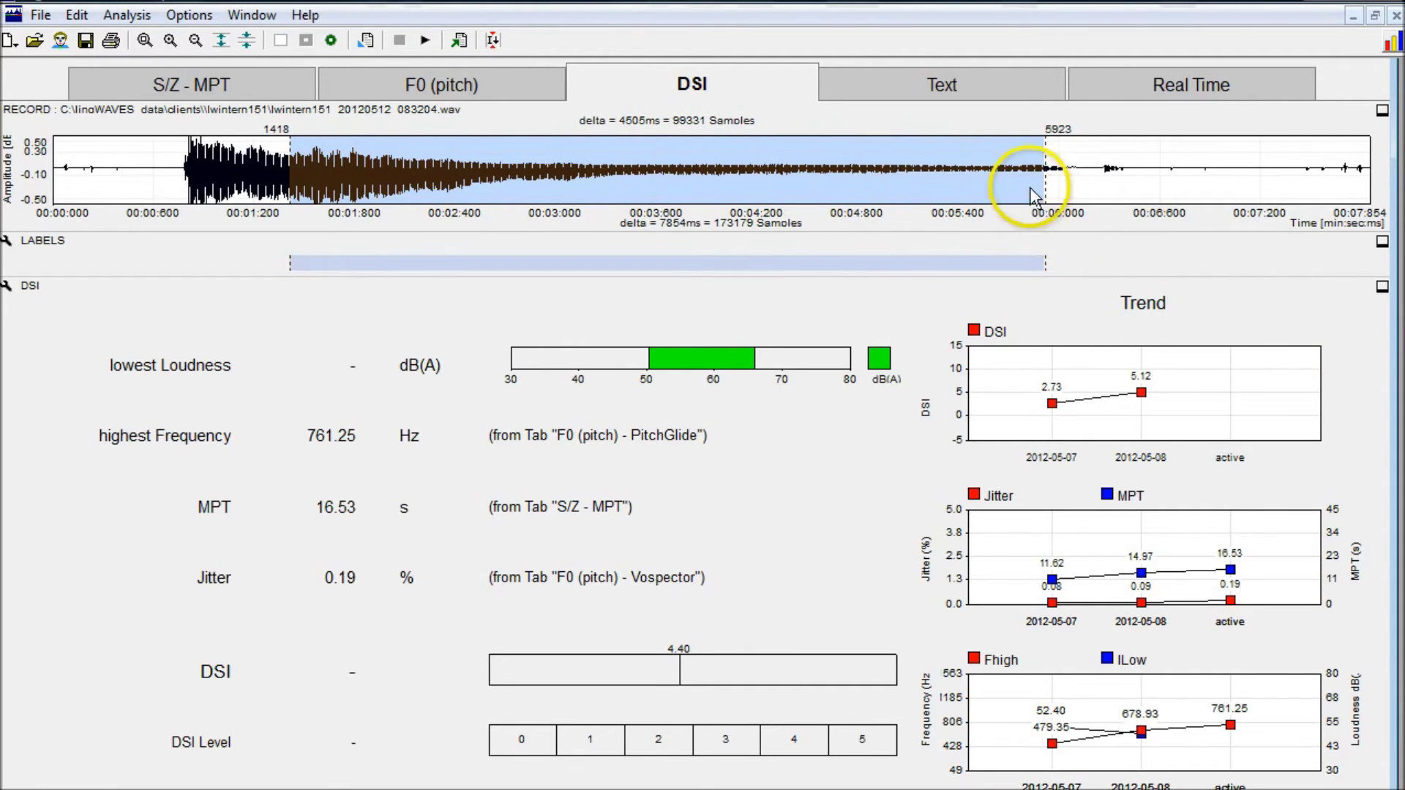
left_click(493, 41)
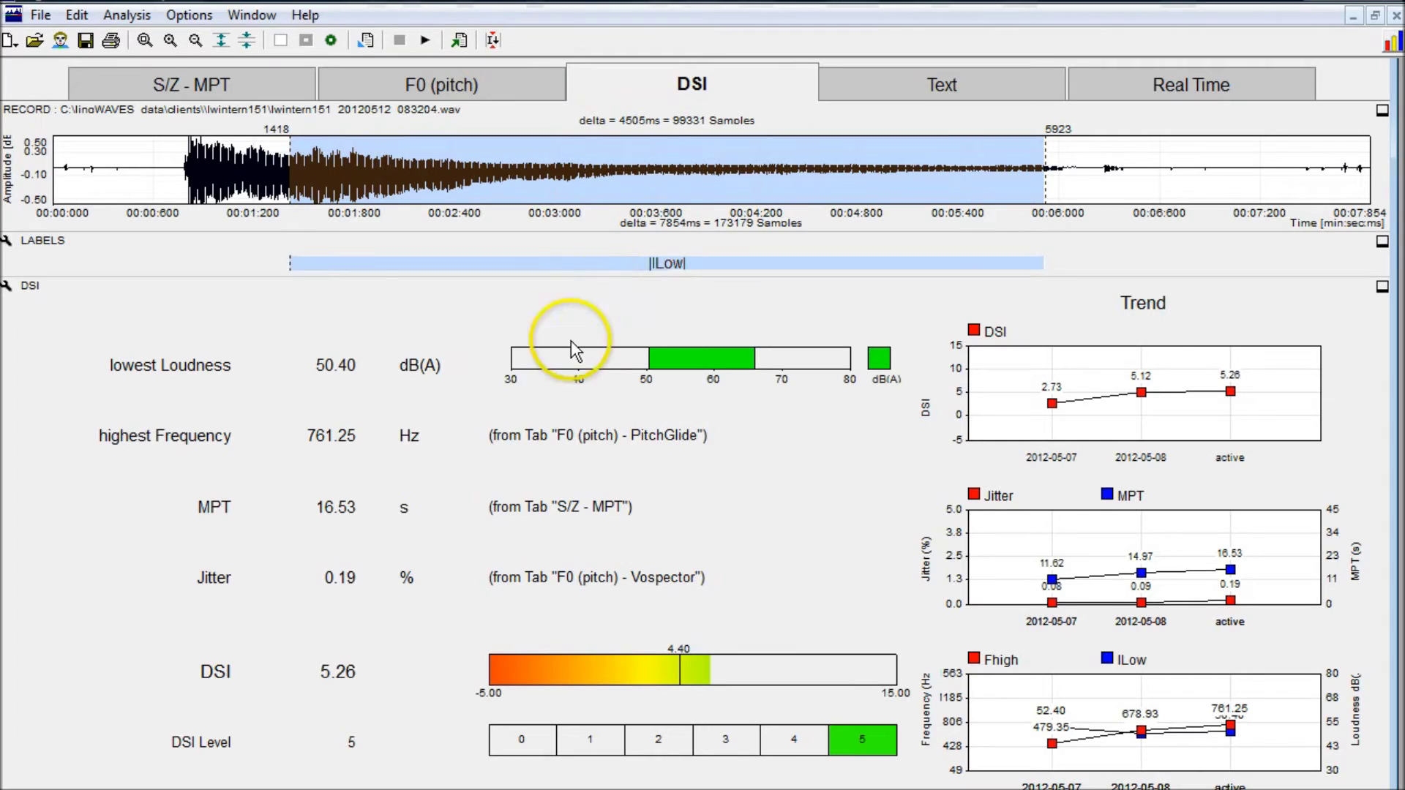
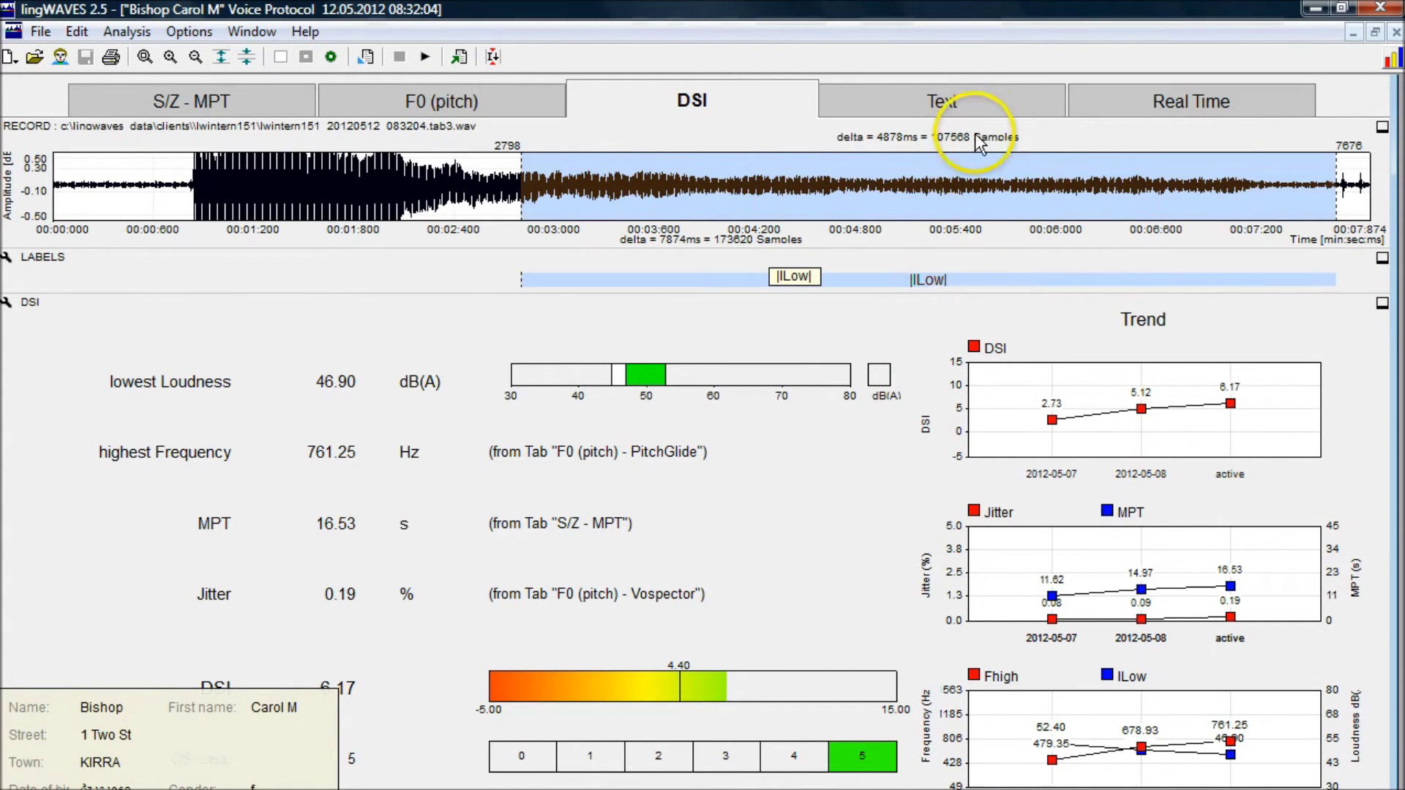
- Record the client reading the rainbow passage aloud for the Text test, stopping at the end of the reading
left_click(973, 107)
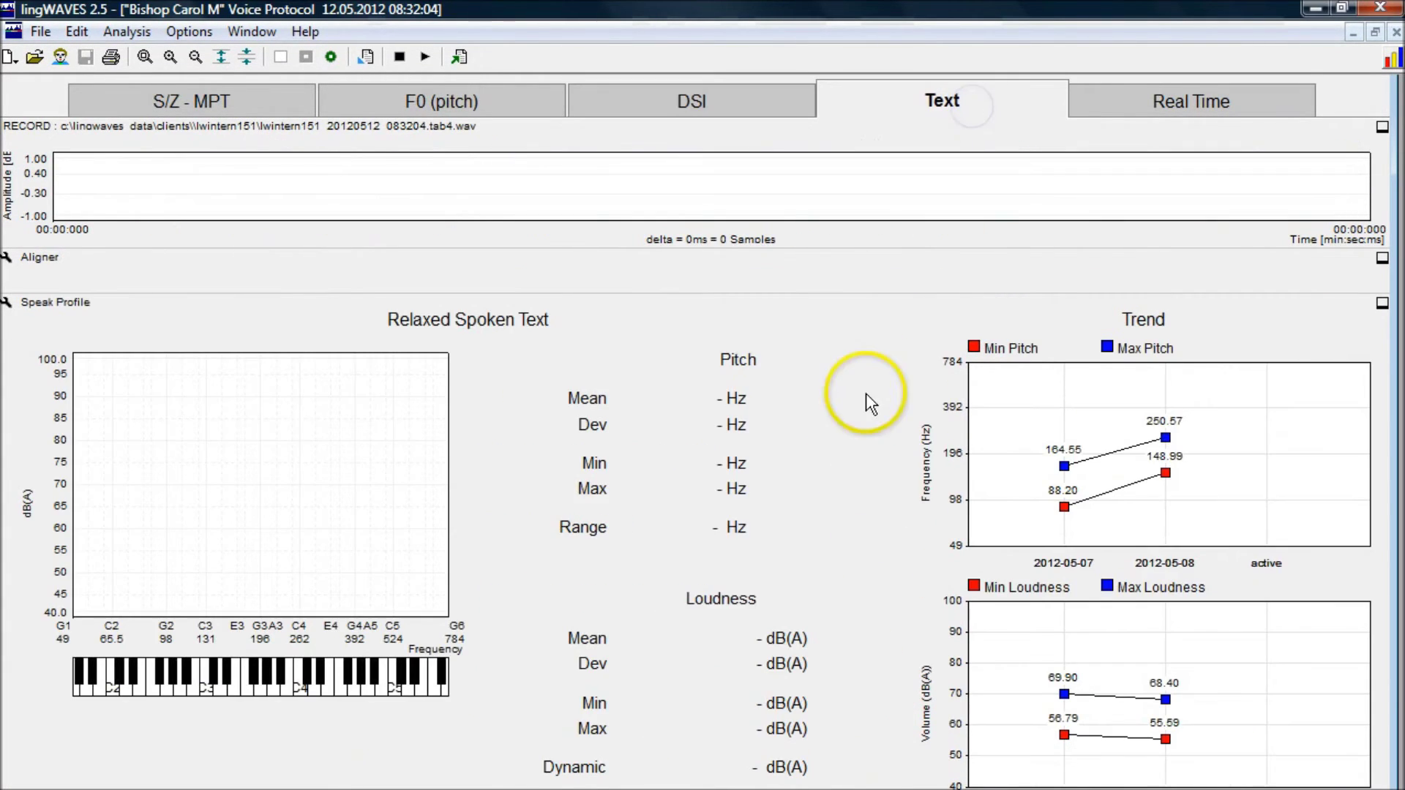
left_click(826, 419)
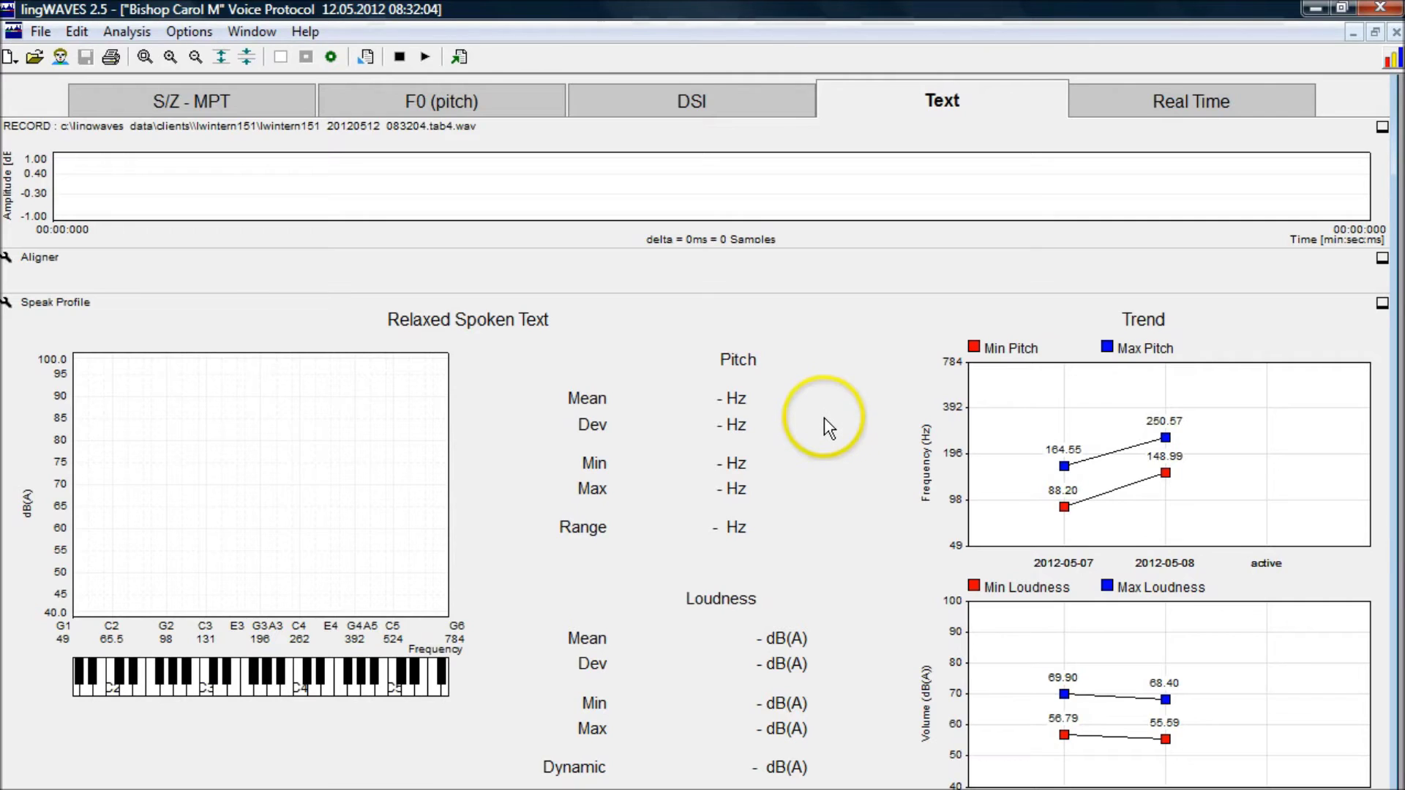
left_click(331, 57)
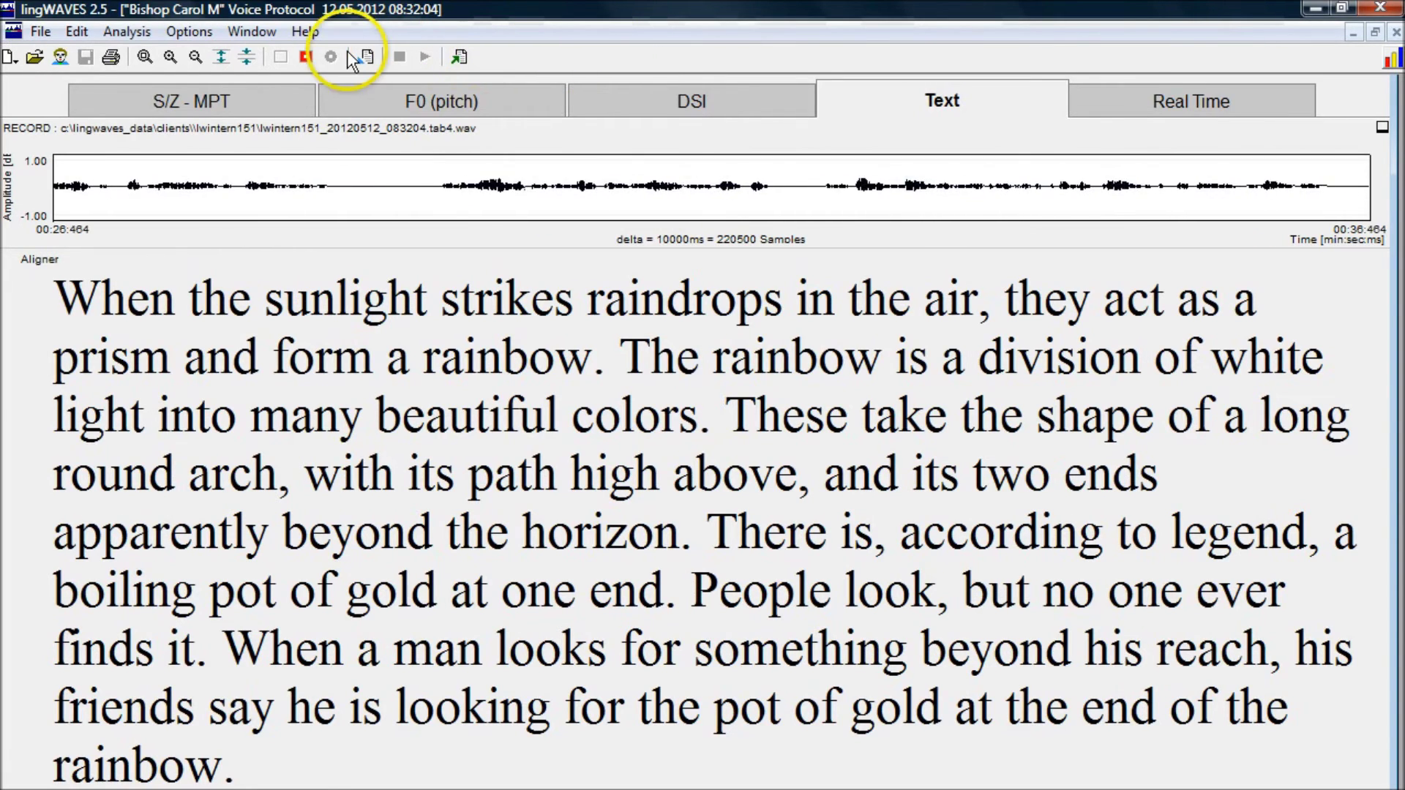
left_click(304, 58)
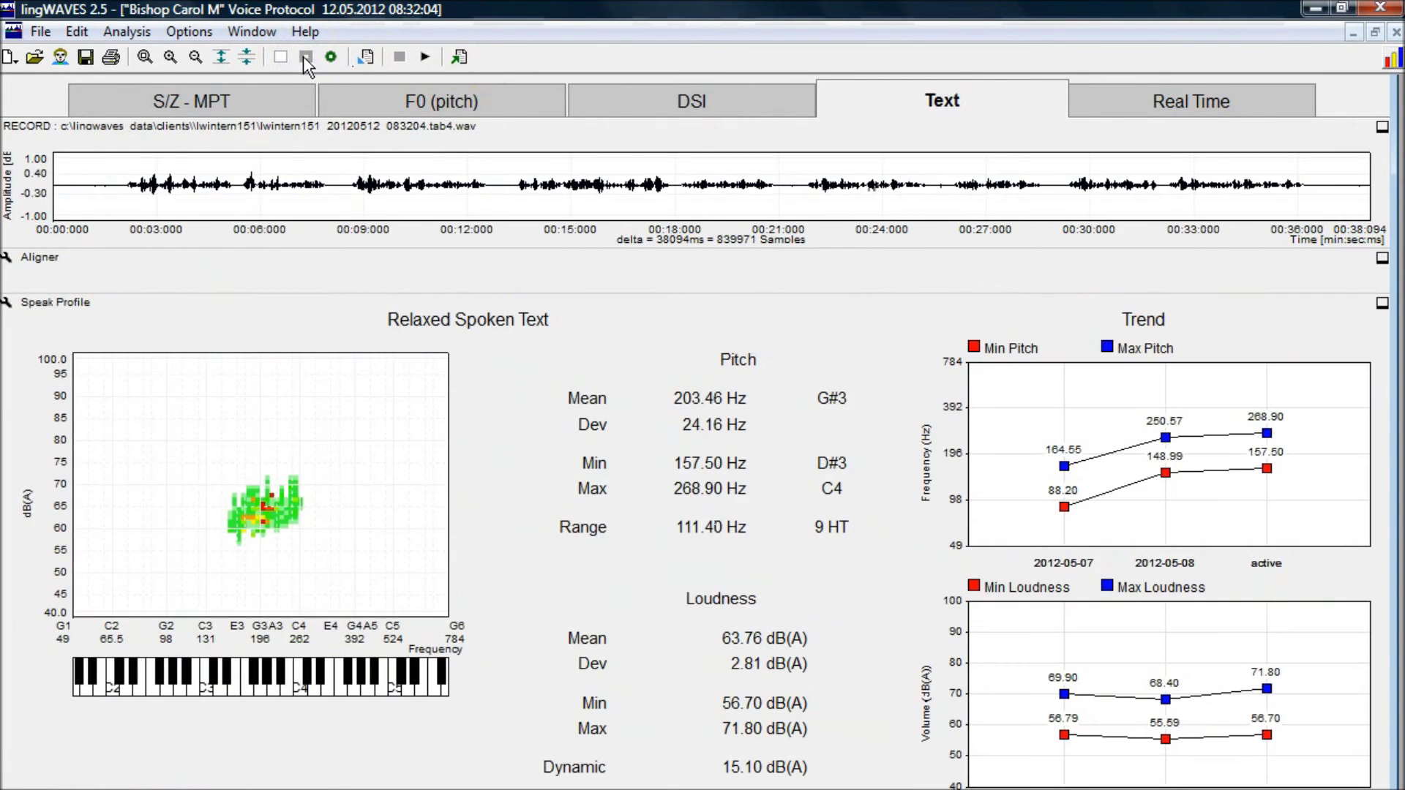
- Save the Voice Protocol session with its recordings
left_click(403, 150)
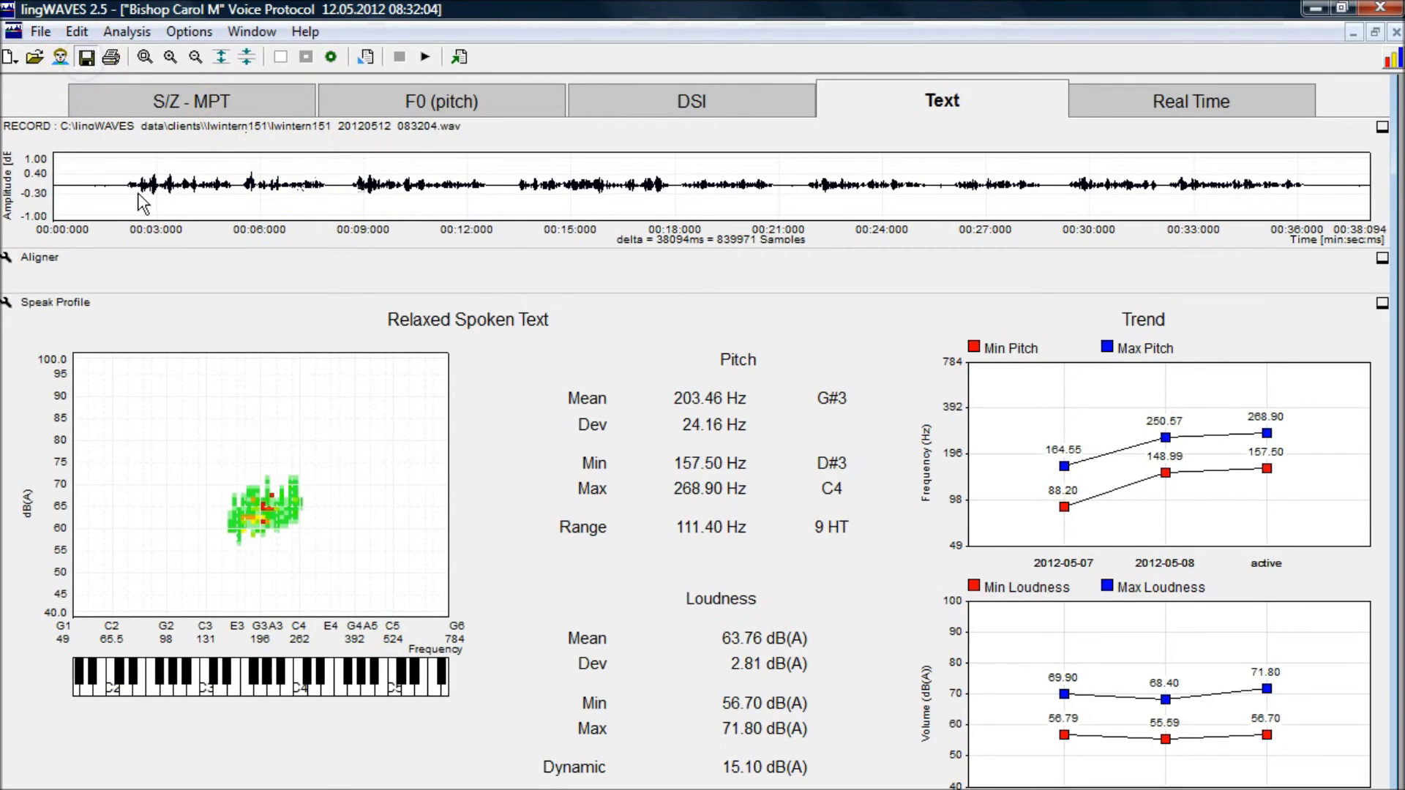
left_click(85, 59)
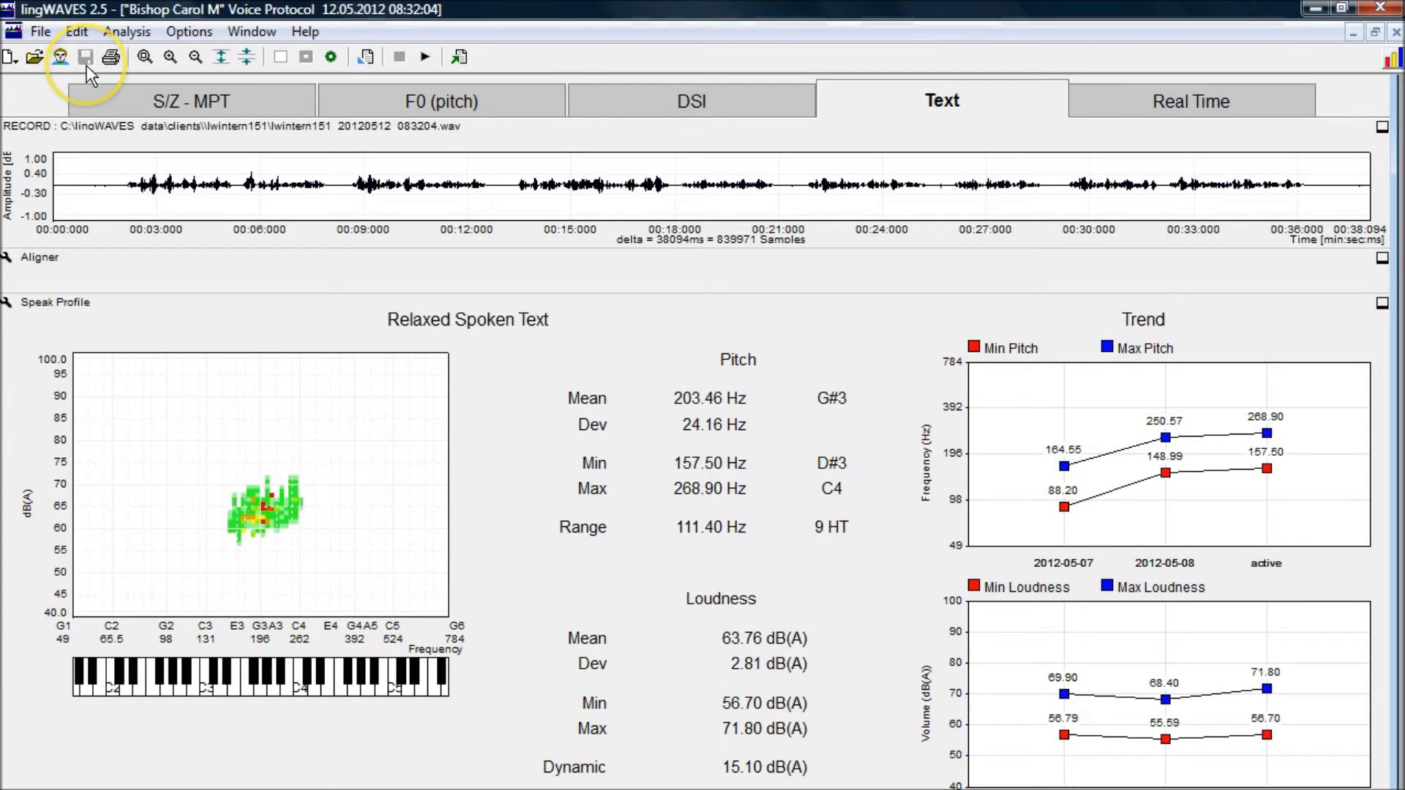
left_click(76, 32)
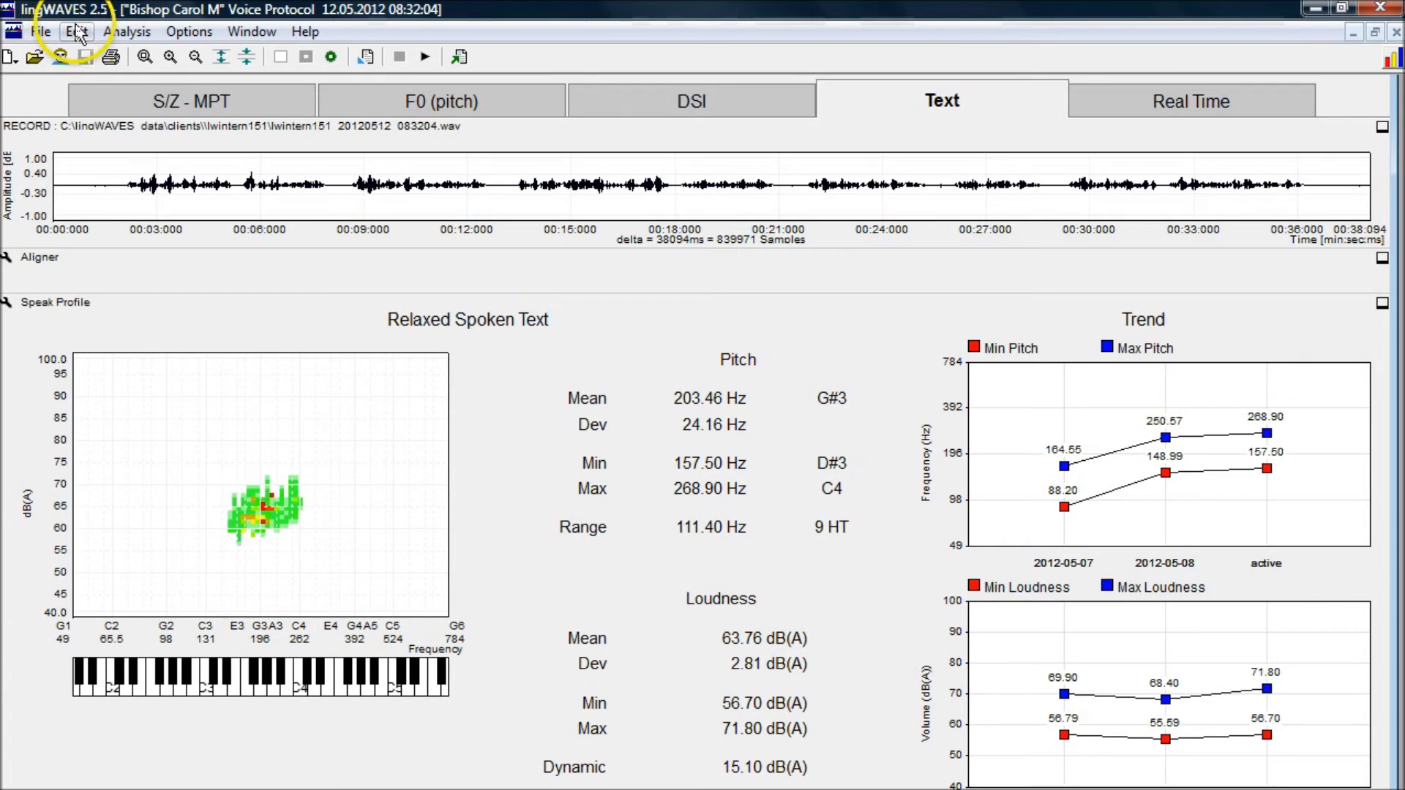
- Open a print preview of the Voice Protocol report and enlarge it to full screen
left_click(113, 59)
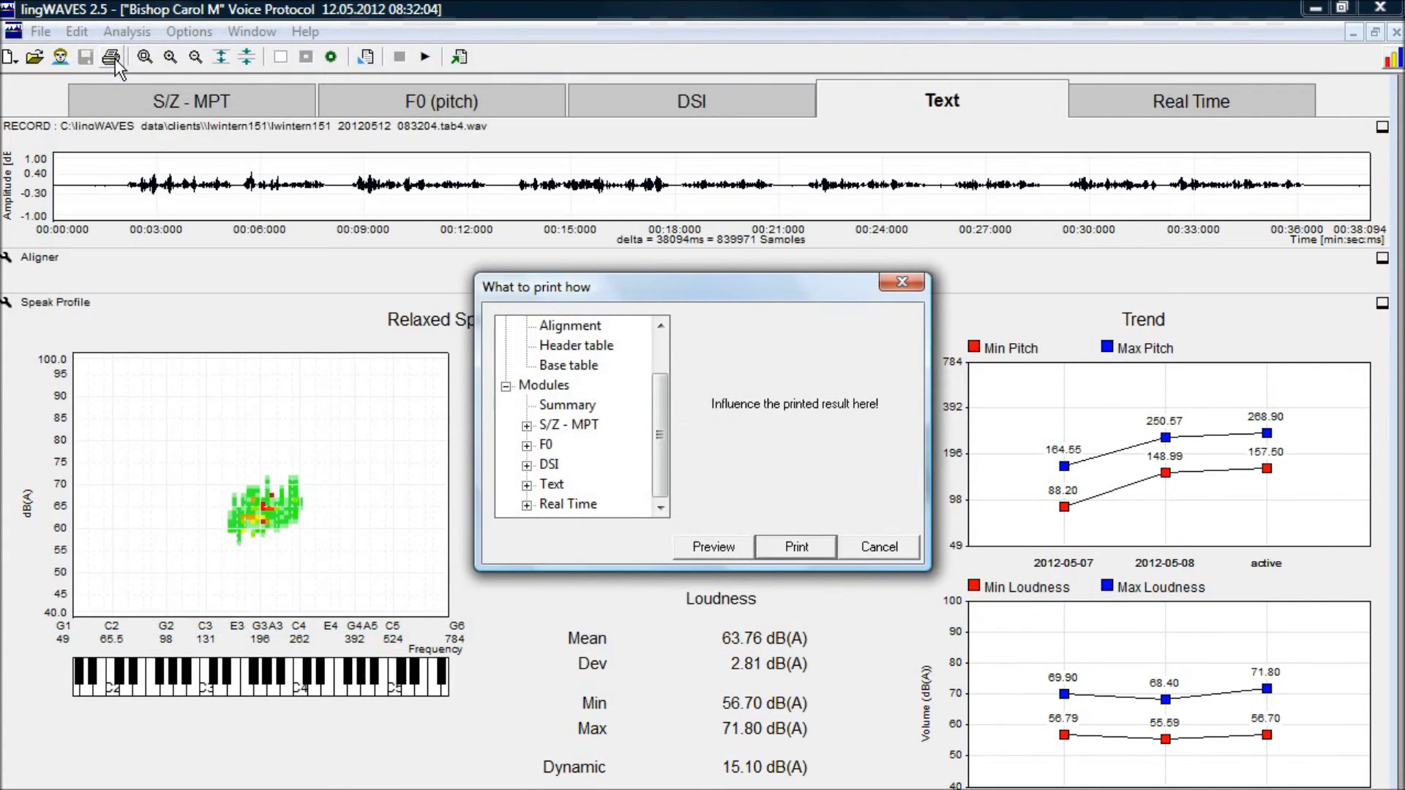
left_click(453, 185)
left_click(713, 547)
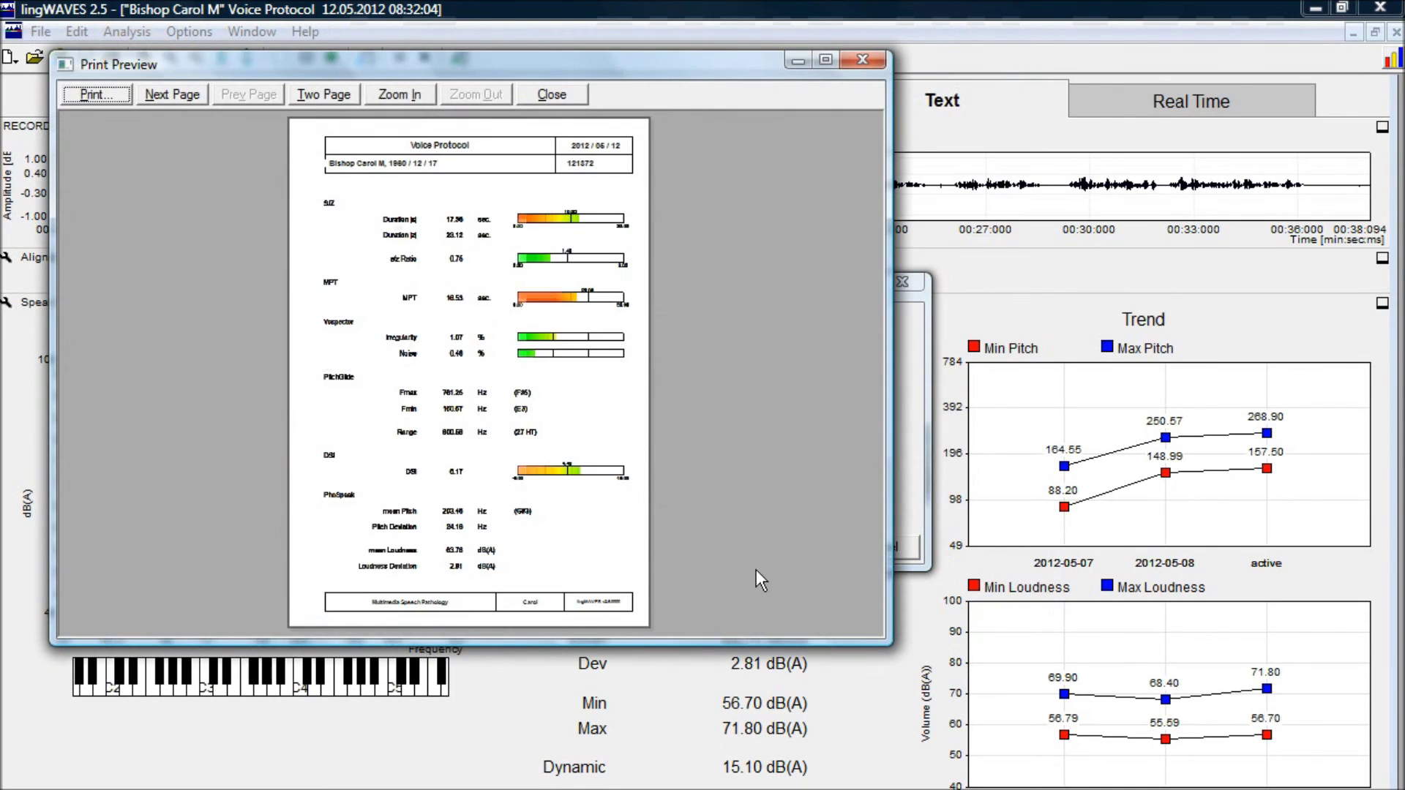
left_click(805, 178)
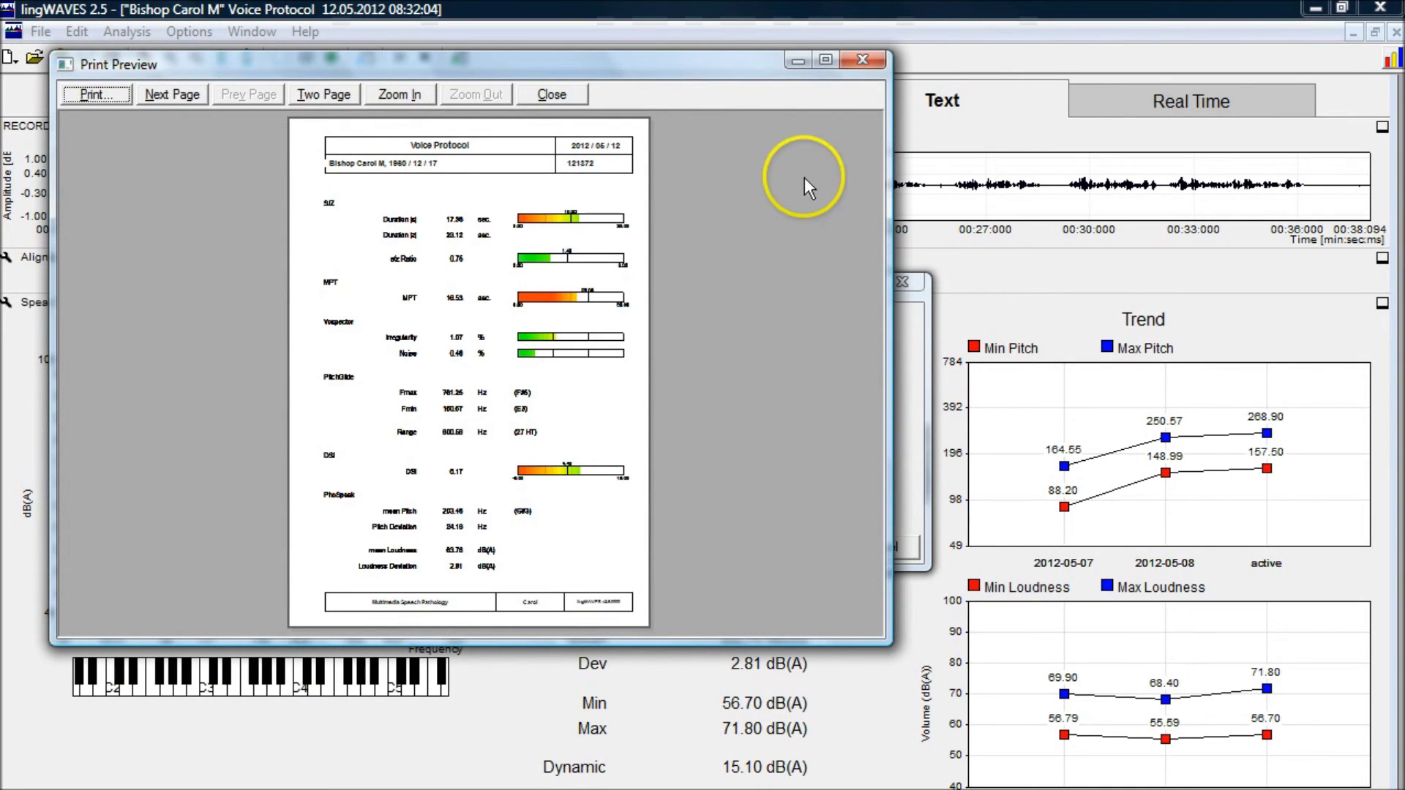
left_click(825, 59)
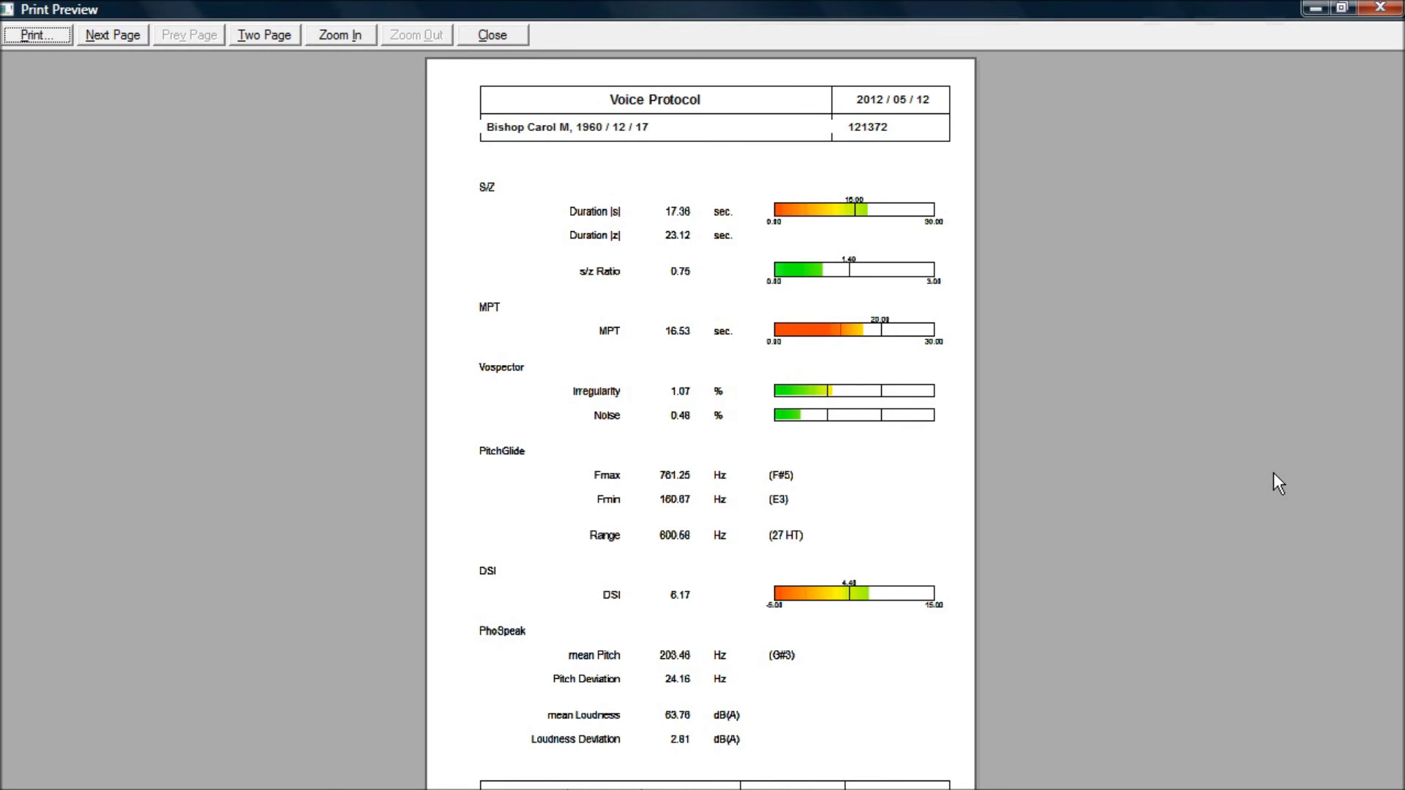
- Page through the previewed report to examine the pitch and DSI result pages with their trend charts
left_click(120, 39)
left_click(120, 39)
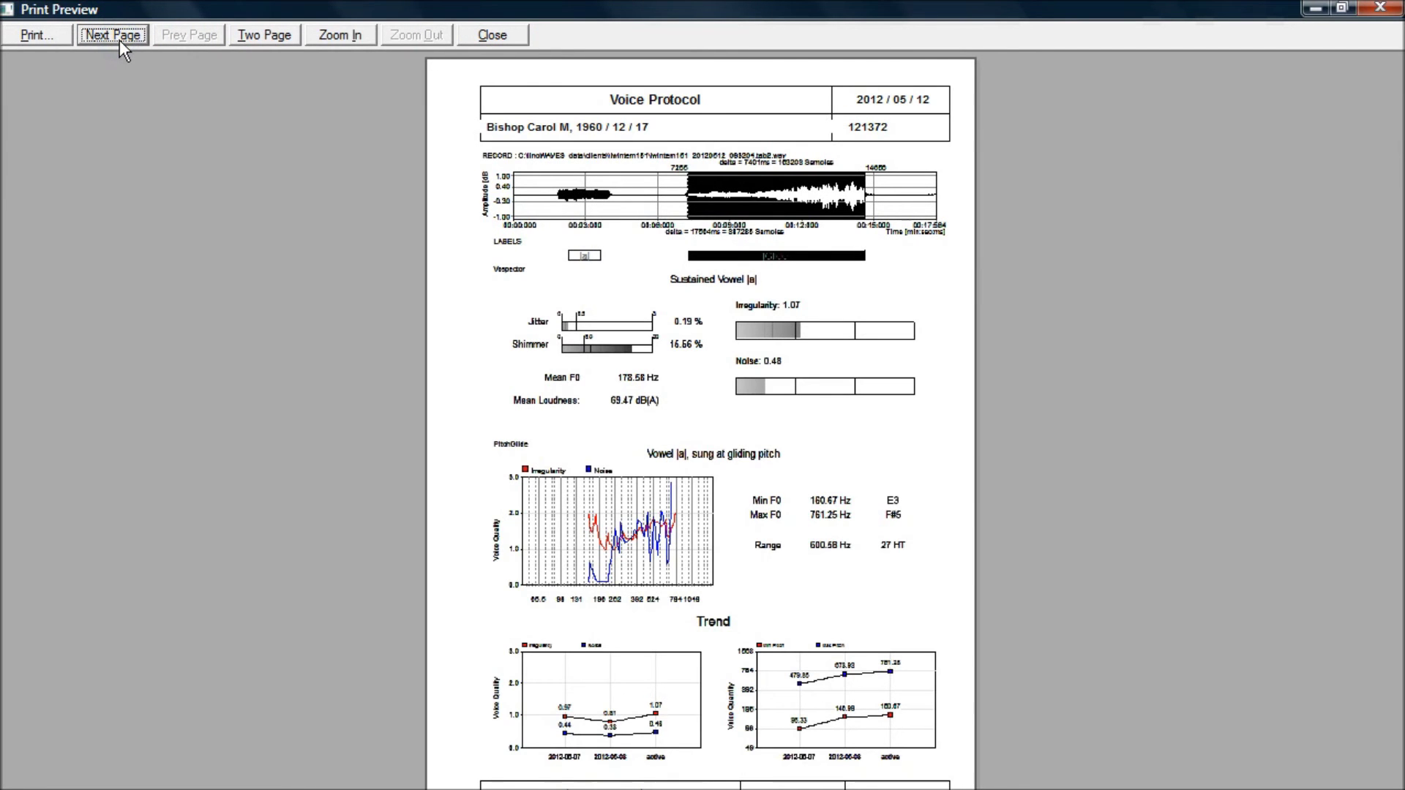
left_click(120, 39)
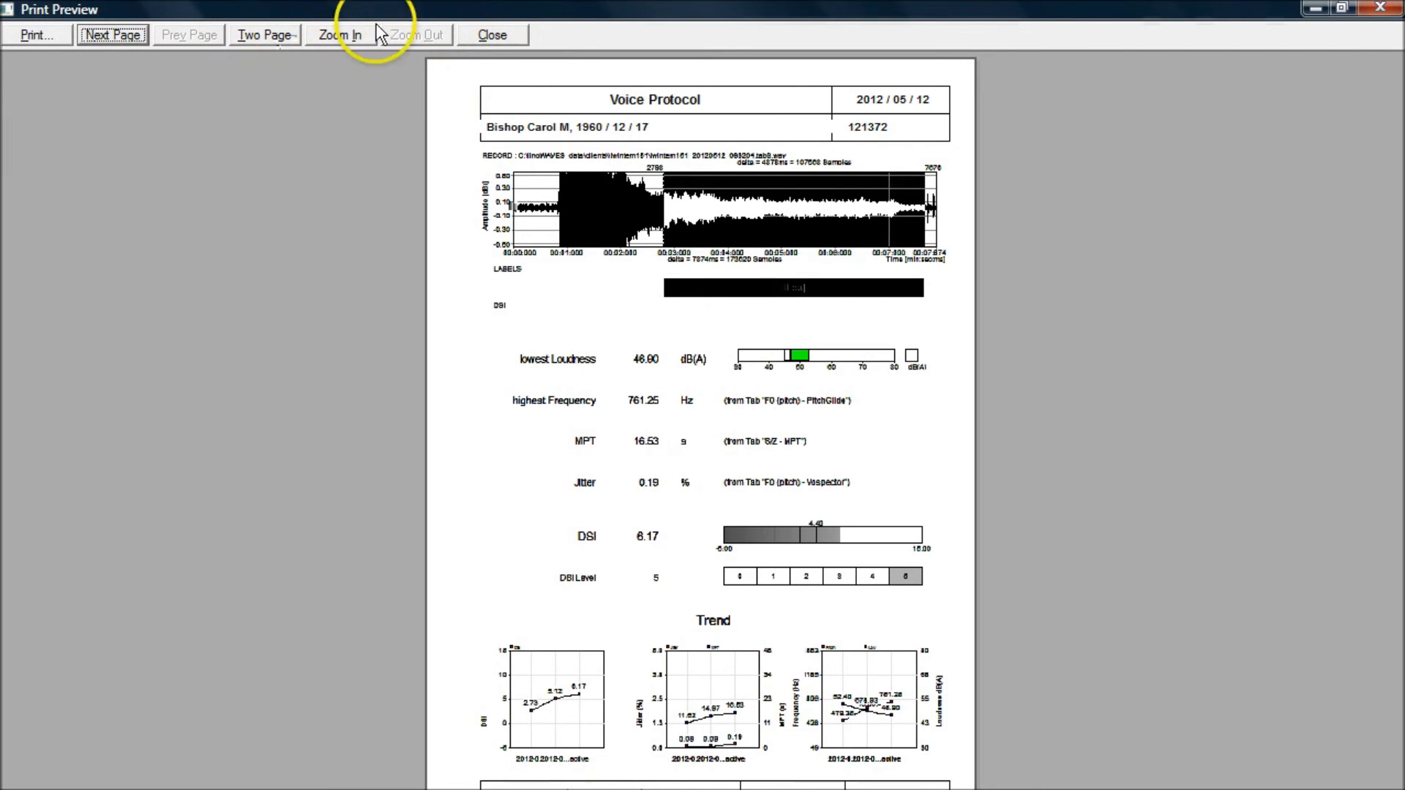
- Close the preview and print one copy of all report pages on the Brother MFC-685CW Printer
left_click(483, 35)
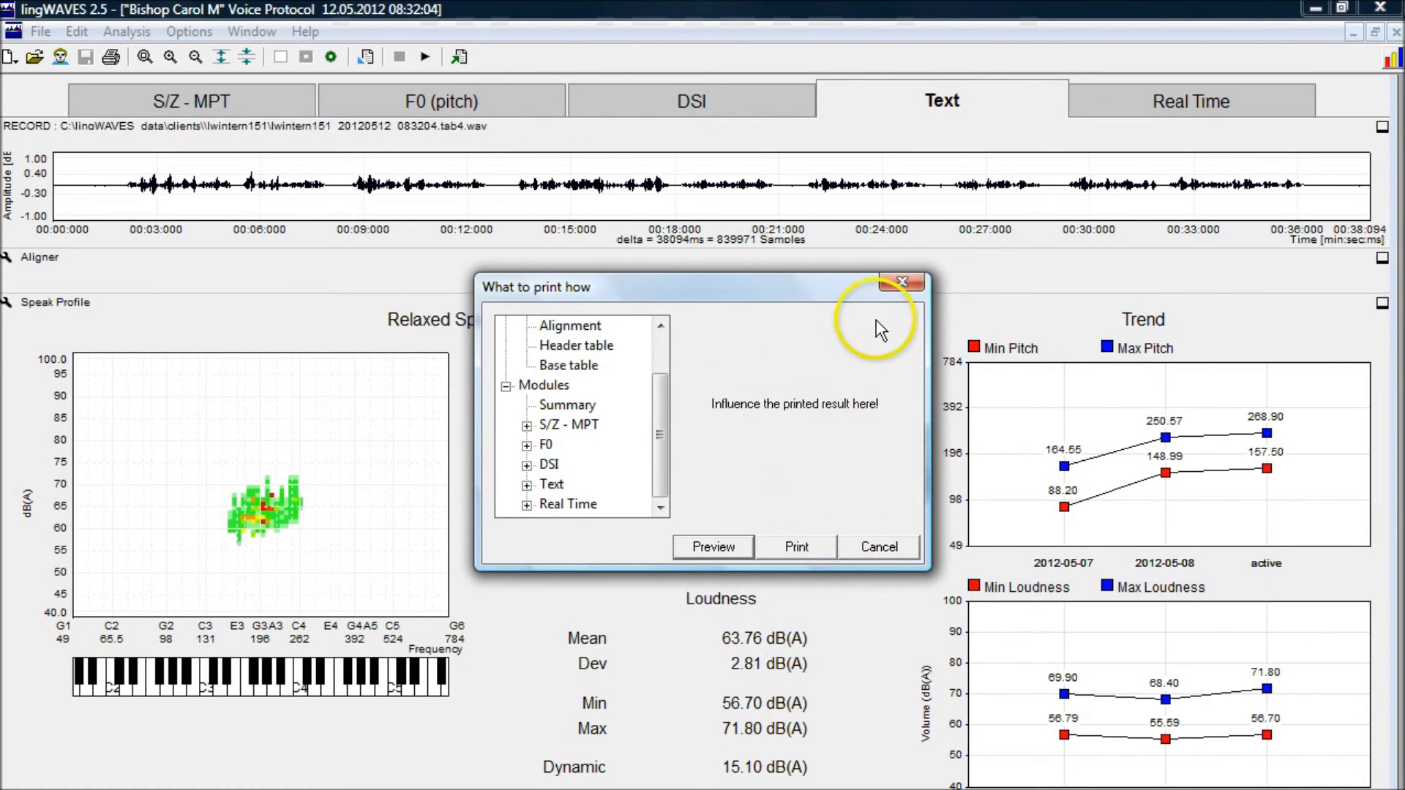
left_click(791, 550)
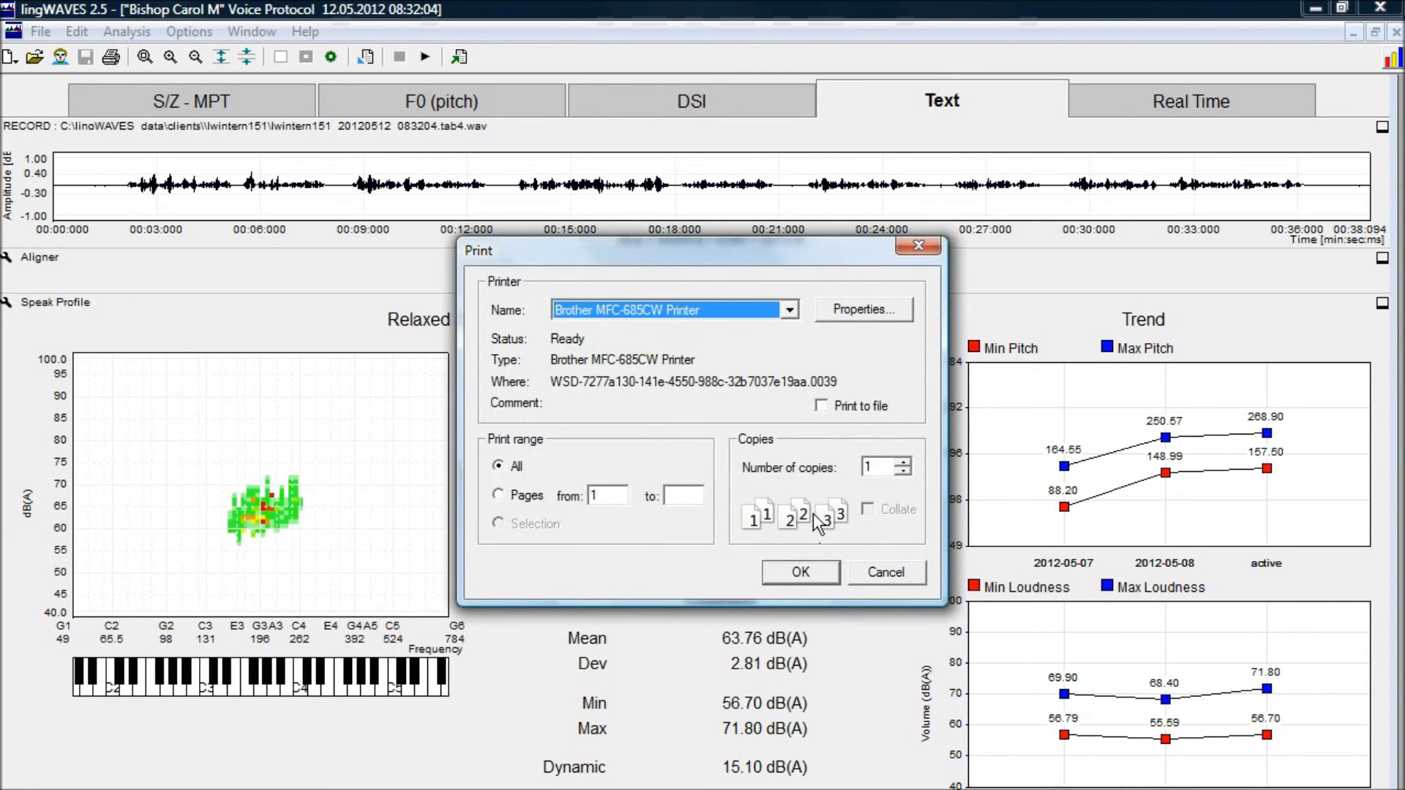
left_click(802, 578)
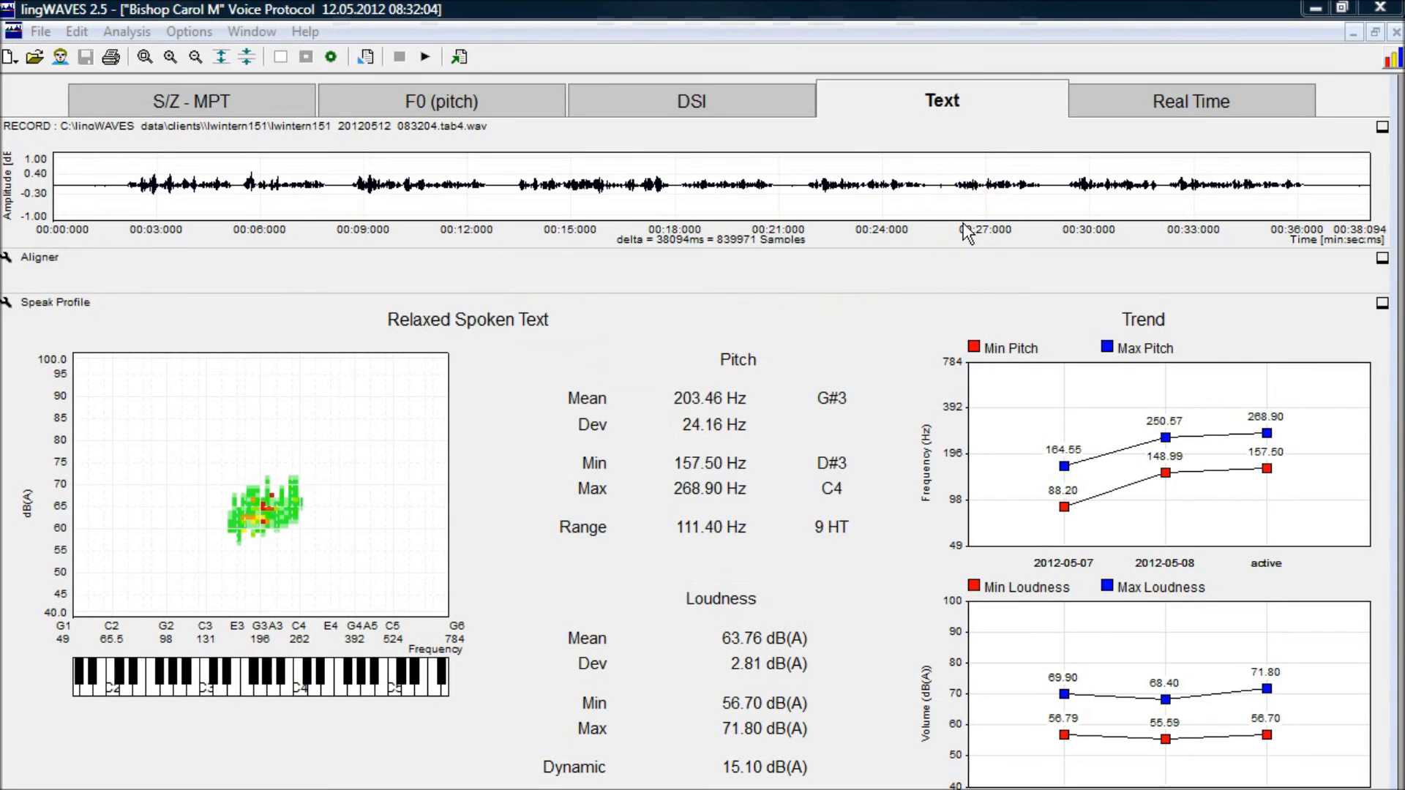
- In the Real Time test, record two voiced samples against the 65 to 75 dB(A) target band, stopping after about 17 s
left_click(1118, 102)
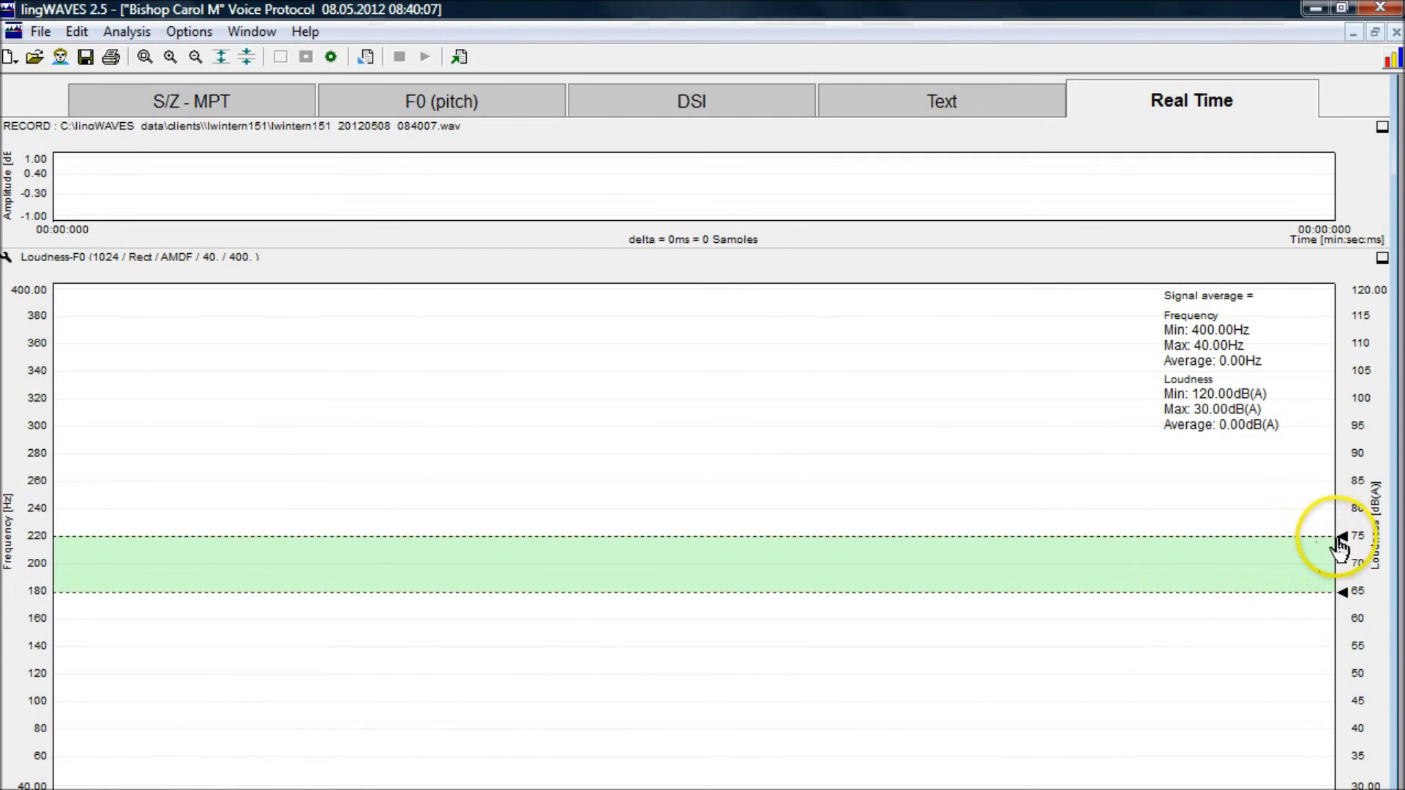
mouse_move(1339, 545)
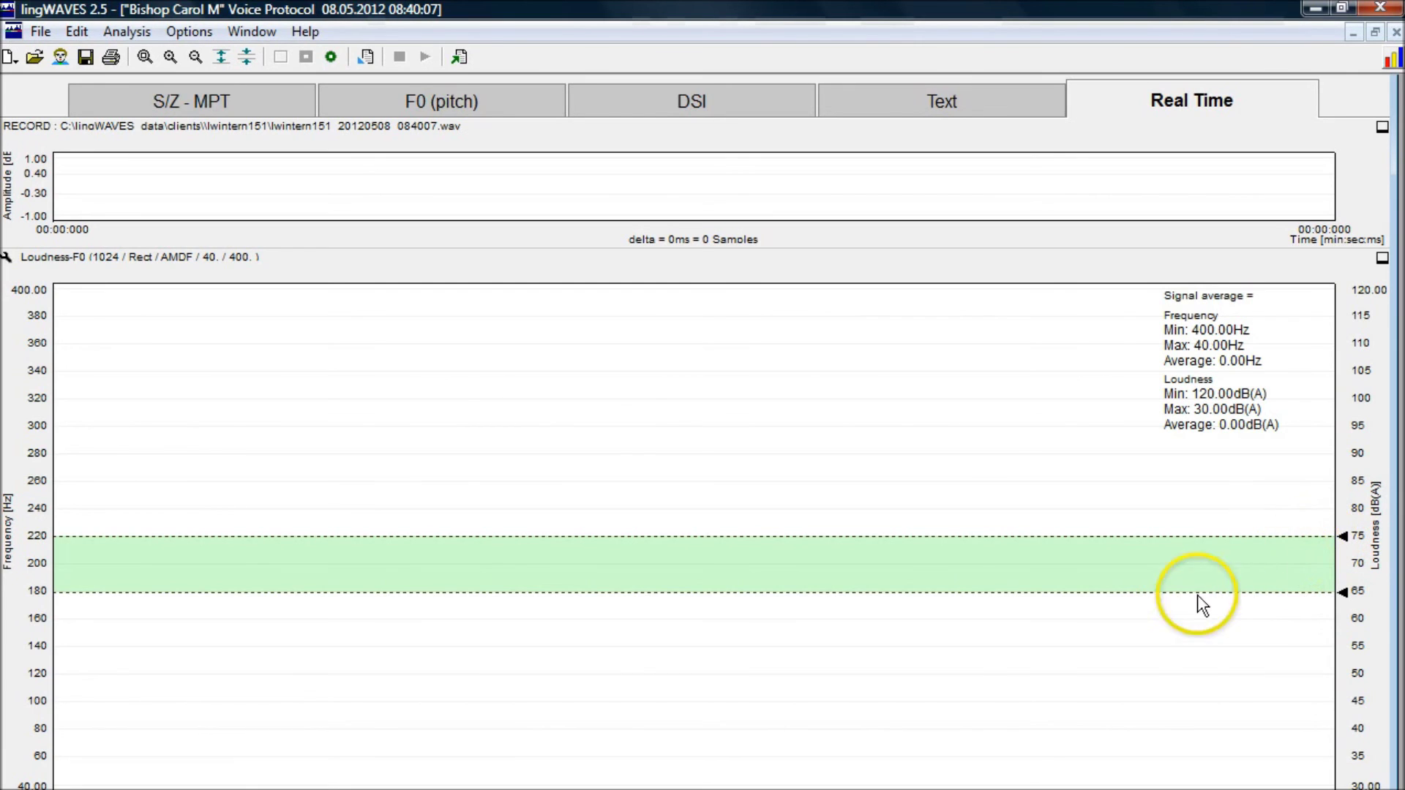
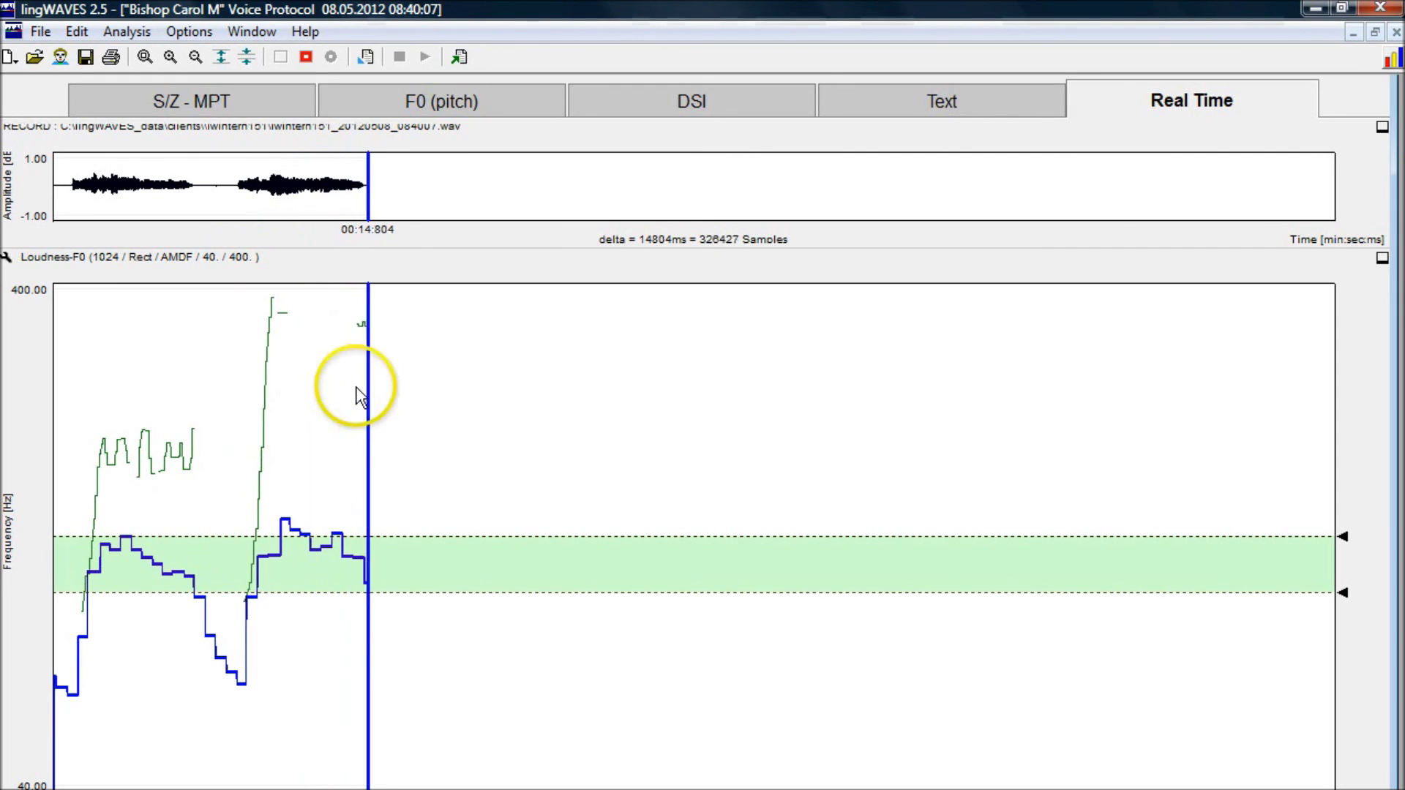
left_click(306, 56)
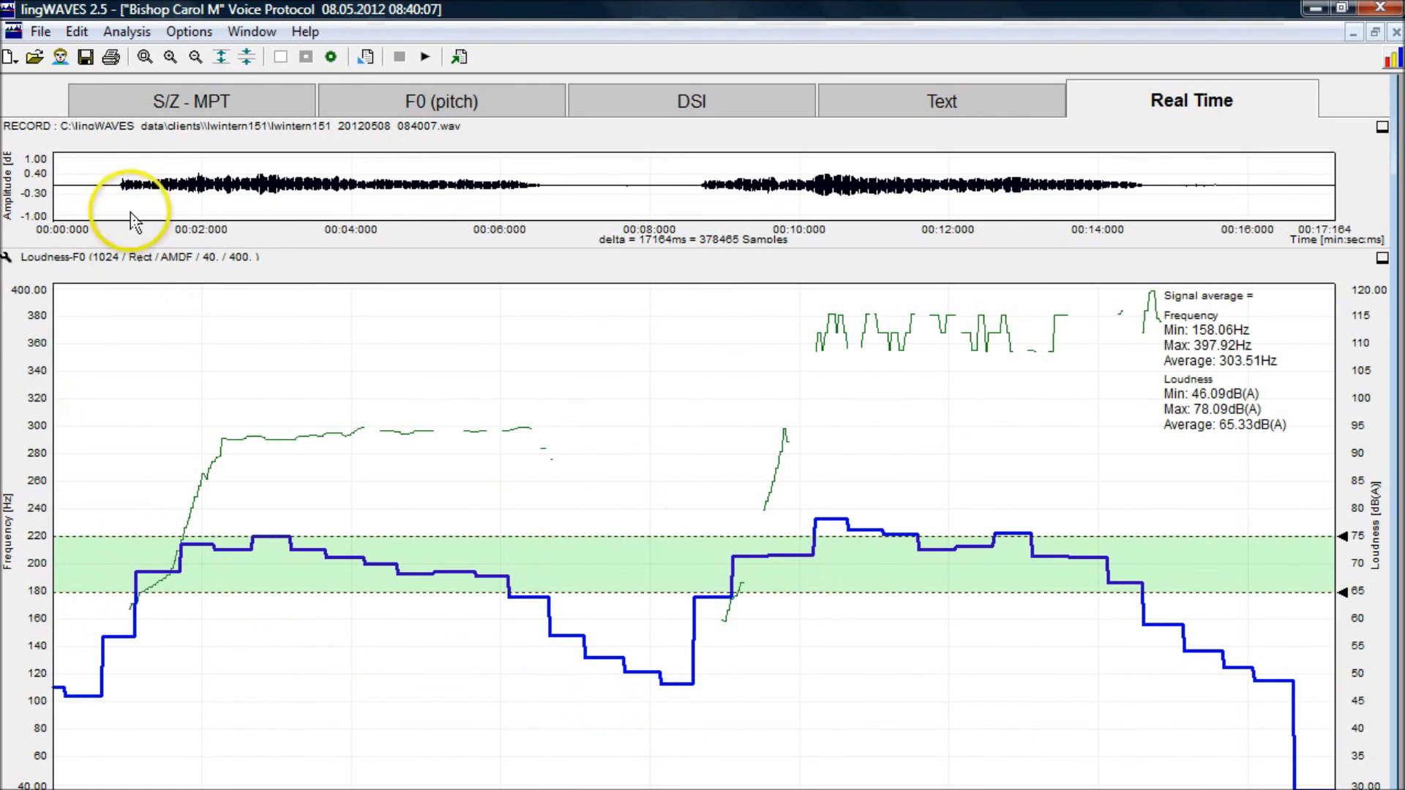
- Select the first voiced sample from about 0.9 to 6.5 s, then the second from about 8.7 to 14.6 s, to compare their pitch and loudness averages
left_click(123, 180)
left_click_drag(123, 180, 541, 189)
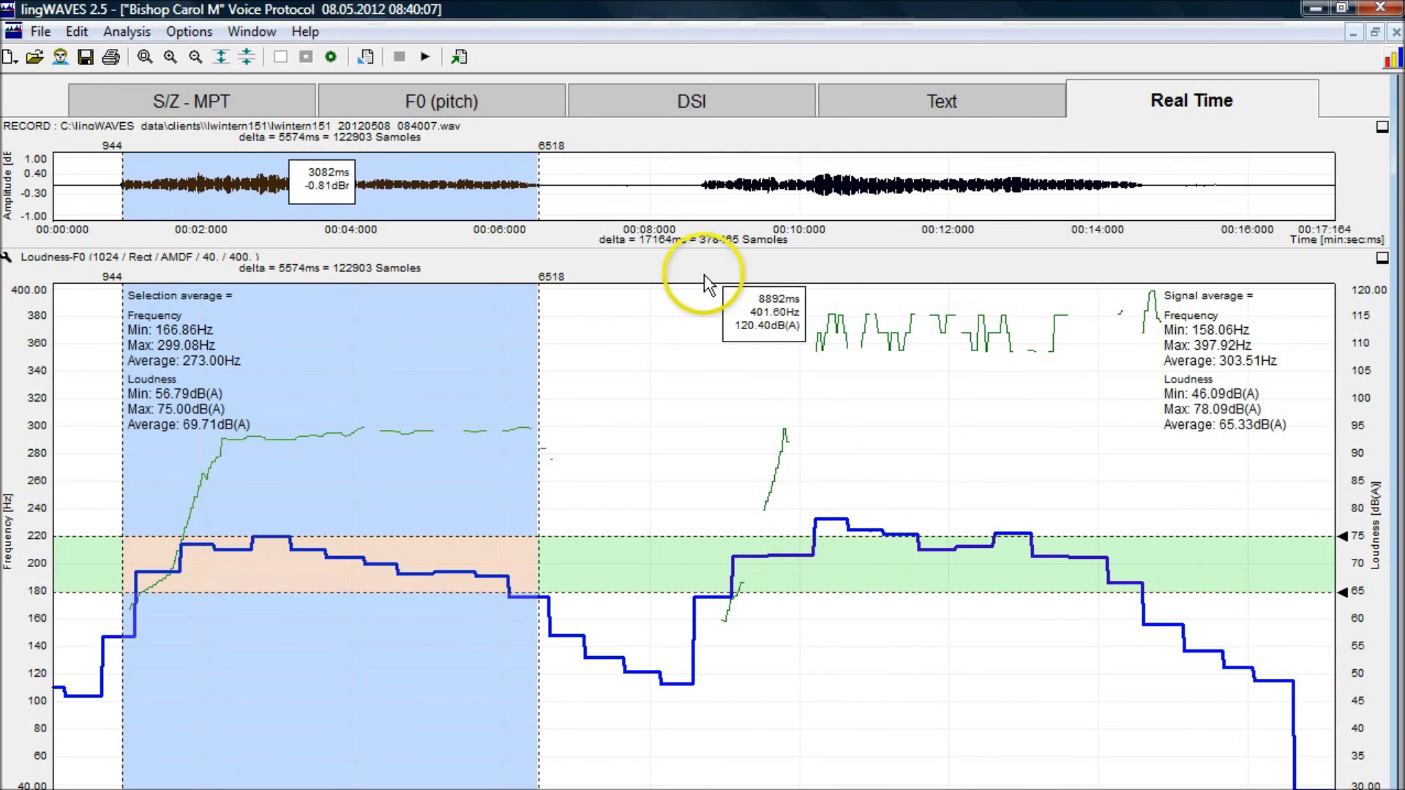
left_click_drag(705, 202, 1008, 183)
left_click_drag(1093, 154, 1146, 162)
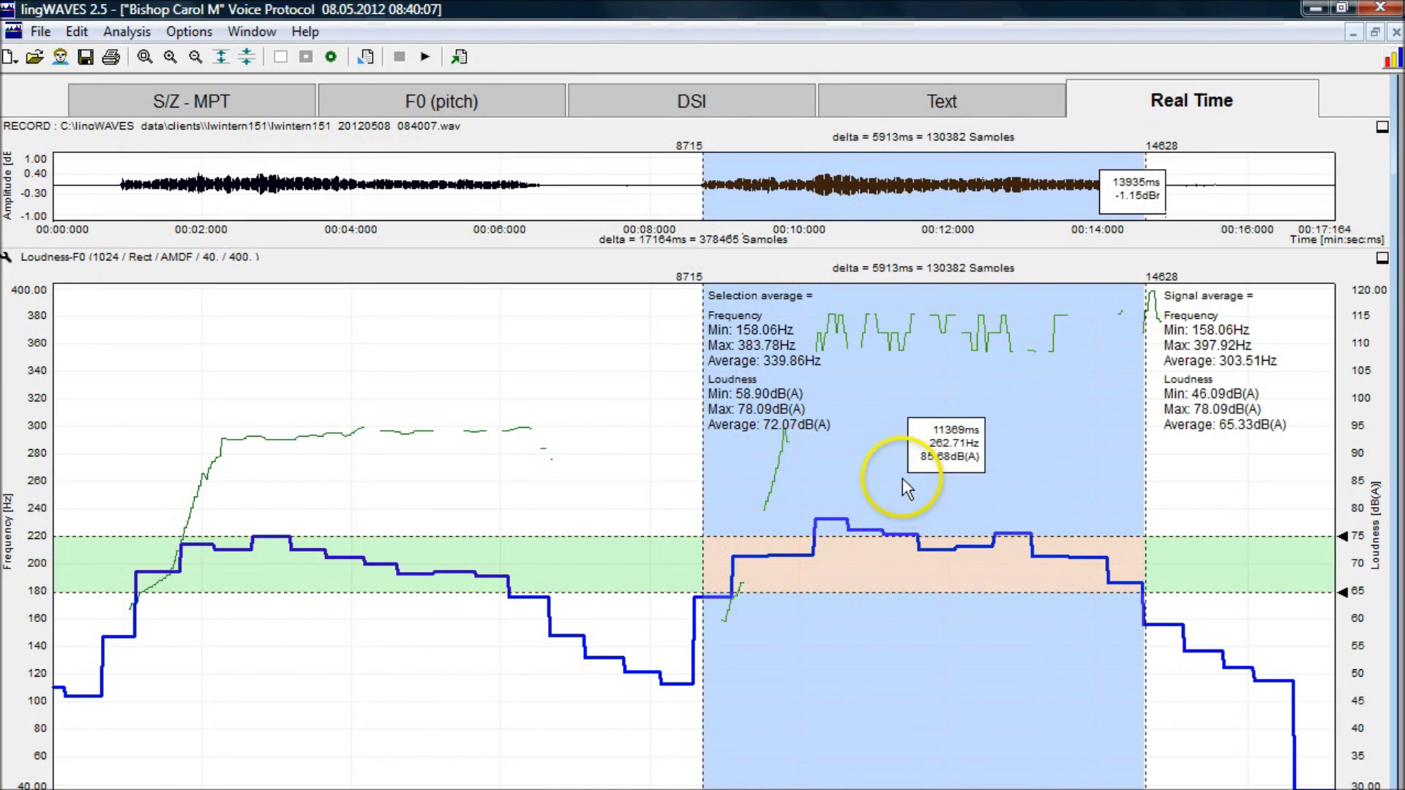